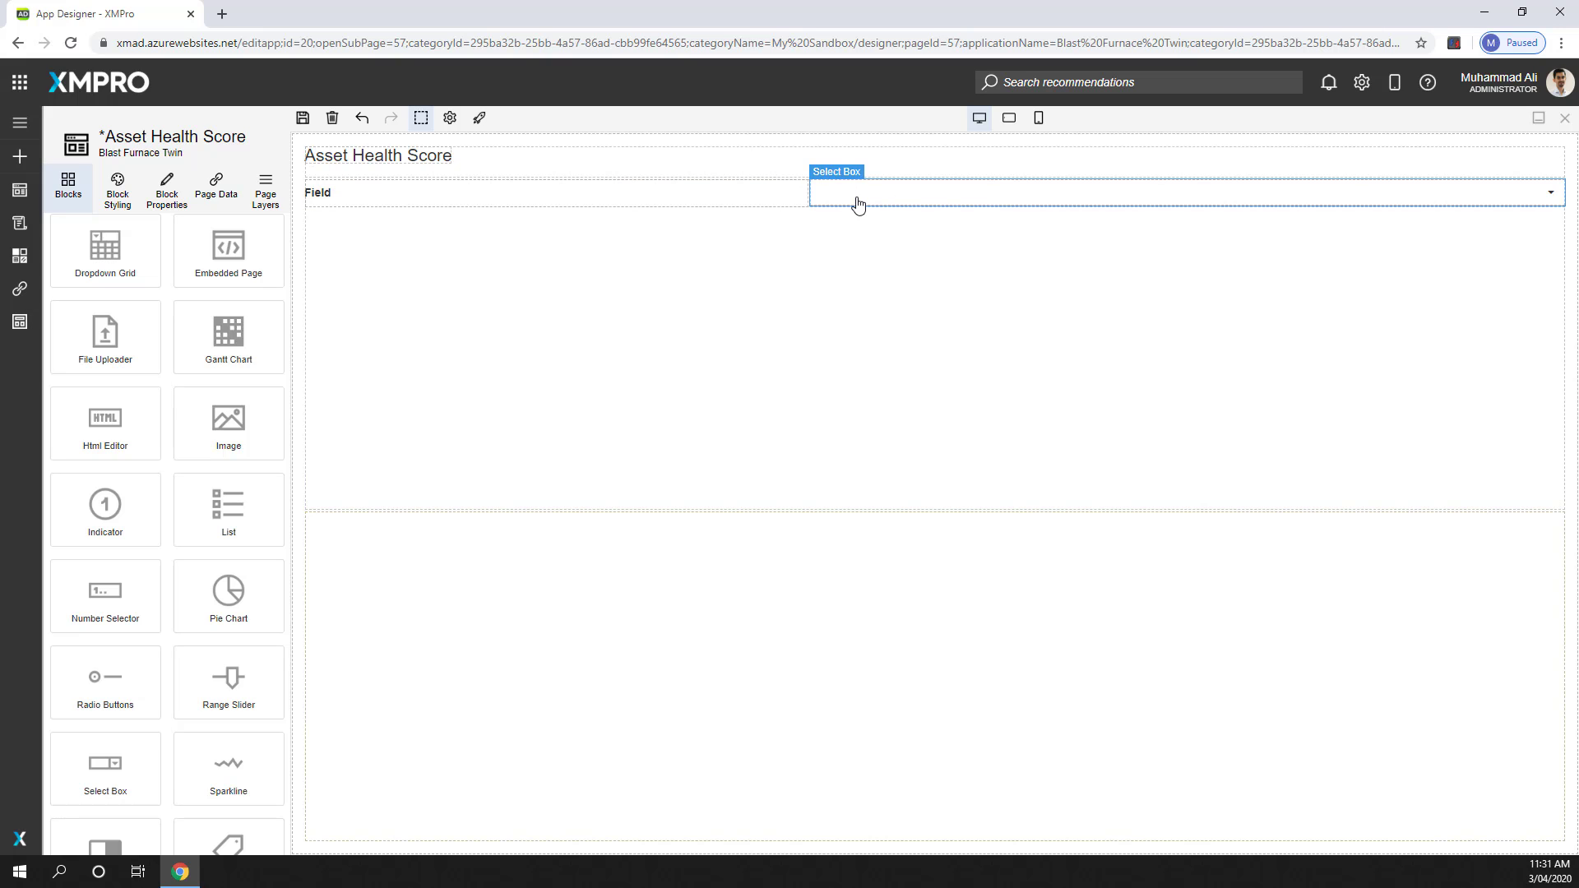
Set the select box's placeholder to "Please enter a value..."
left_click(858, 204)
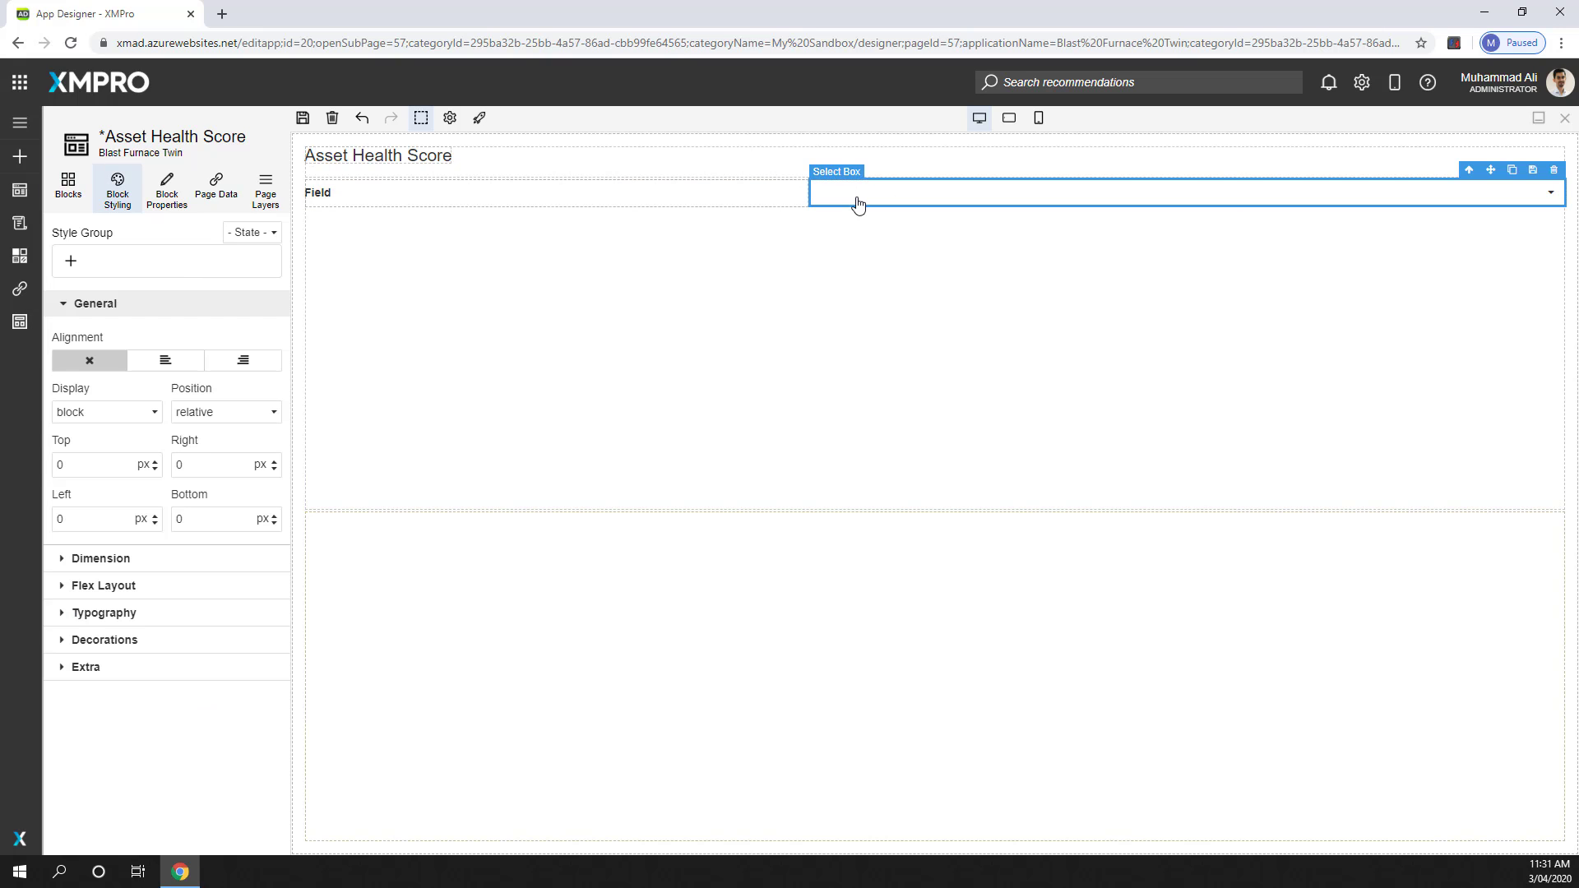
left_click(161, 196)
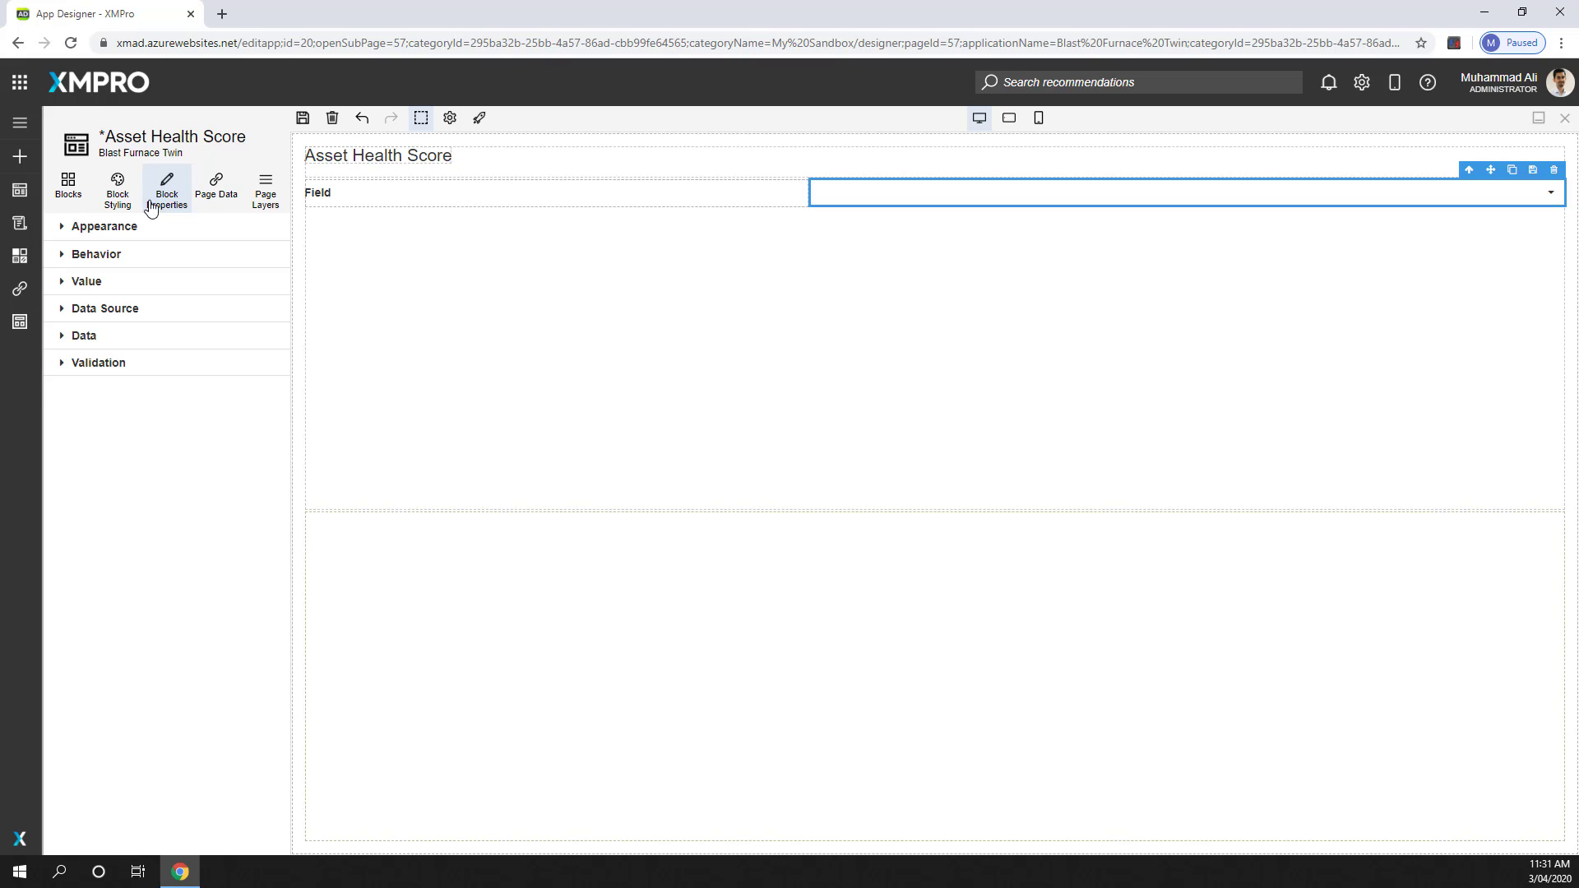
left_click(113, 229)
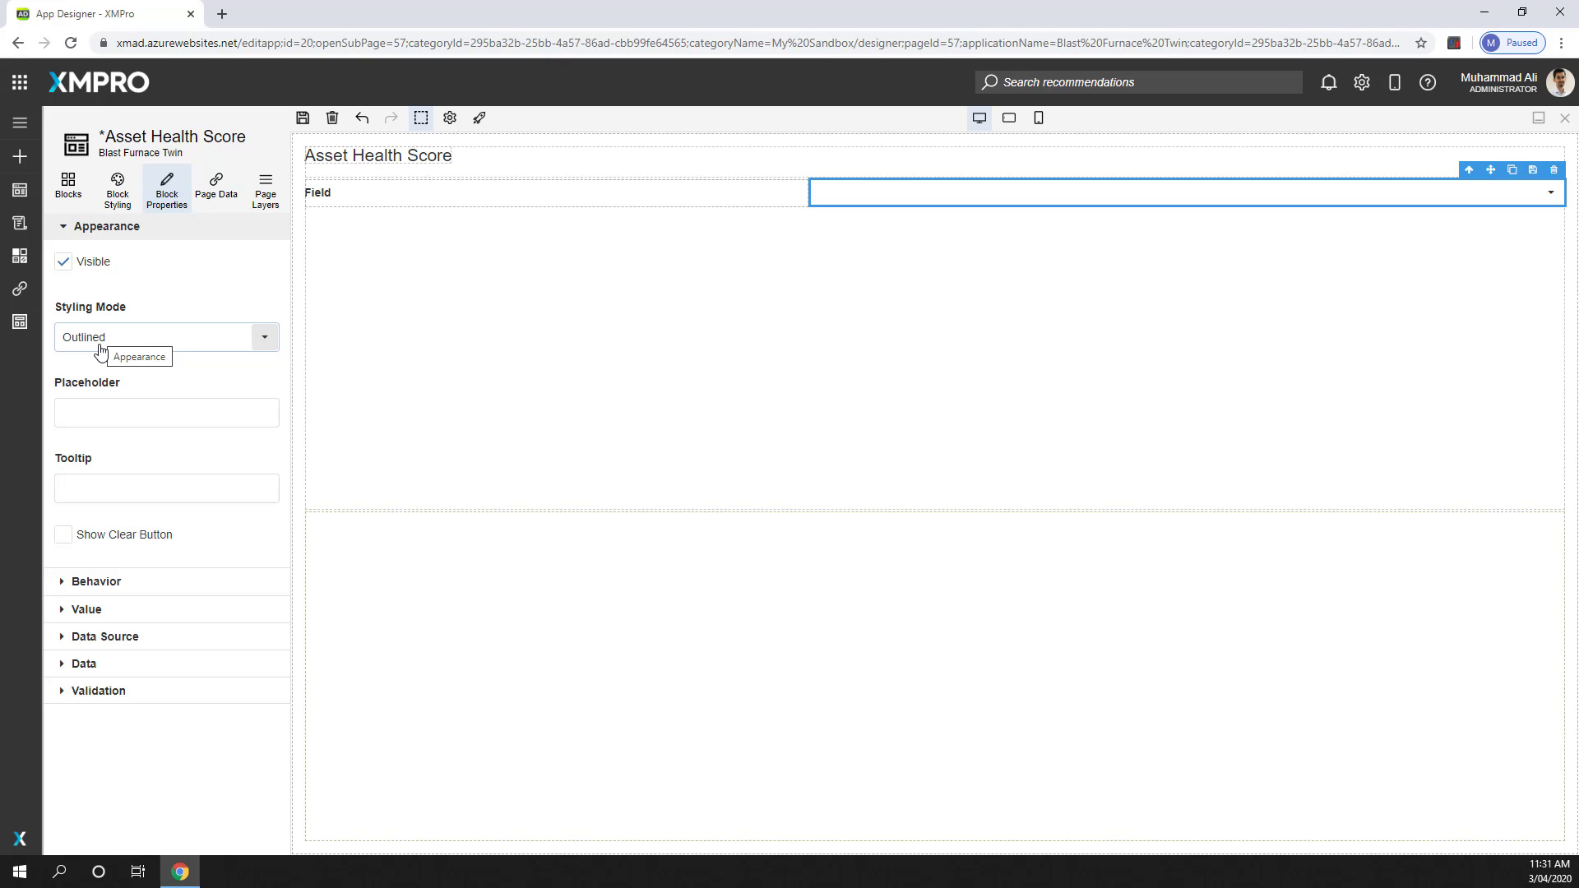
left_click(115, 413)
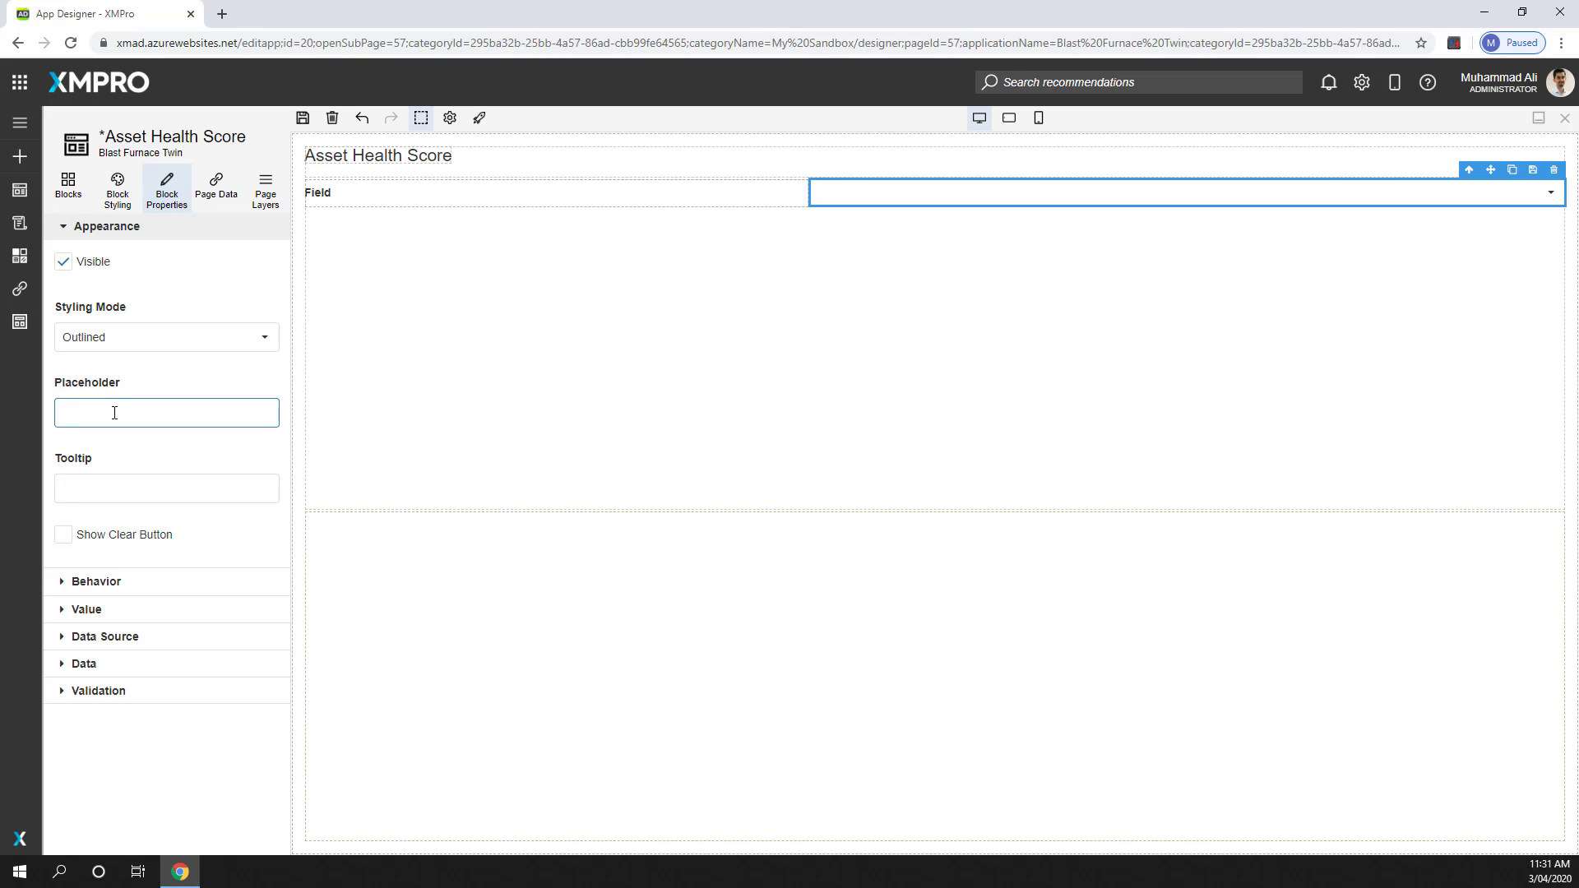
type("Please")
type("enter a value...")
left_click(113, 443)
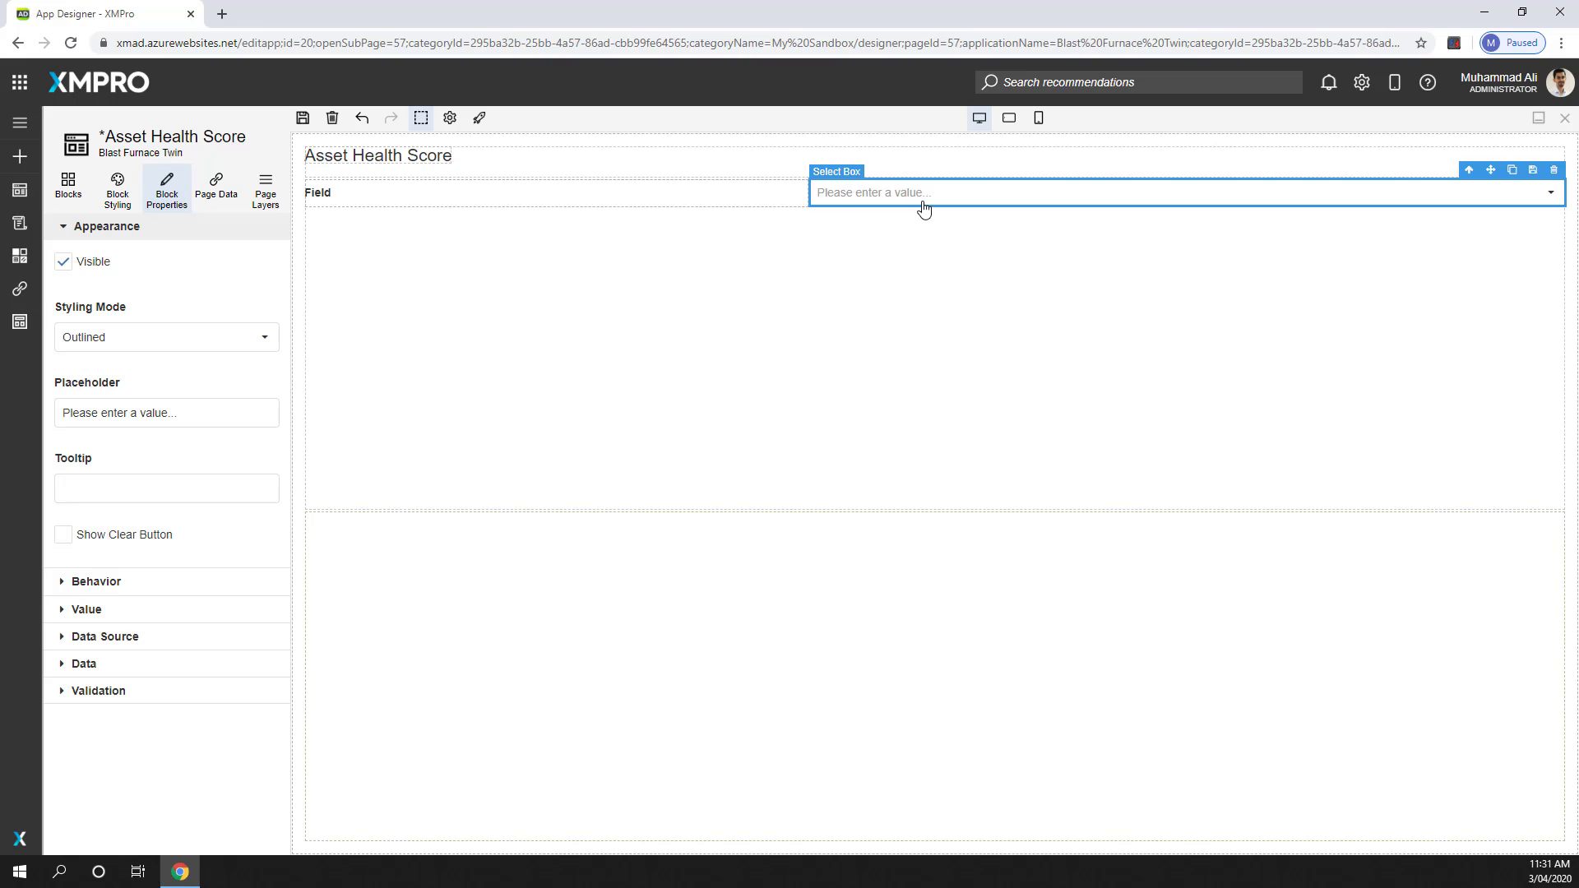
Enable the select box's clear button and review its behavior options
left_click(120, 484)
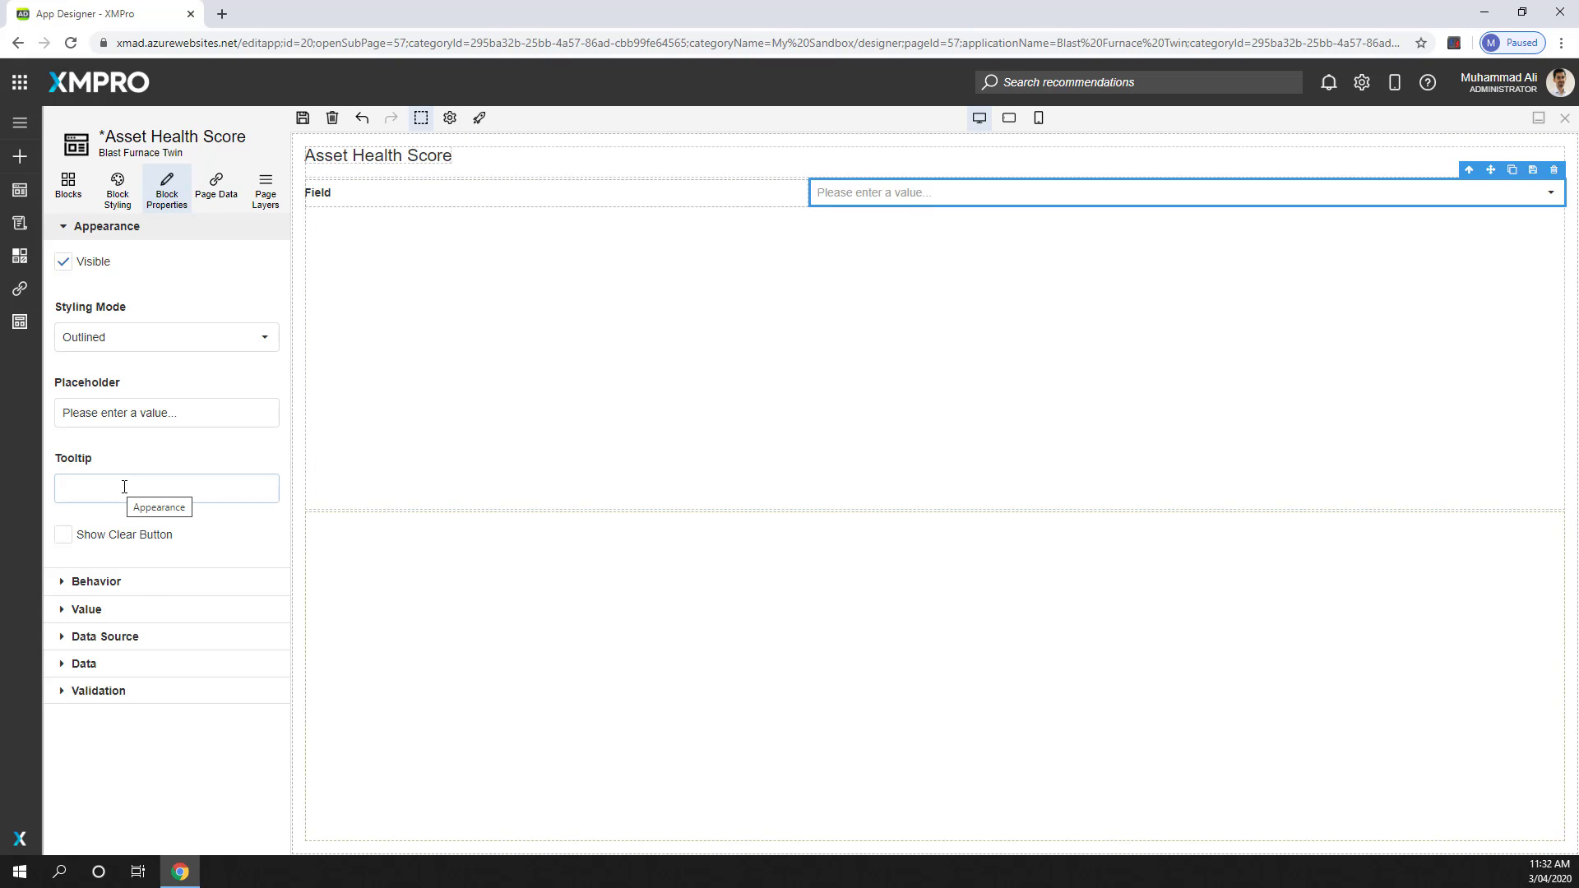
left_click(131, 486)
left_click(63, 537)
left_click(107, 233)
left_click(107, 255)
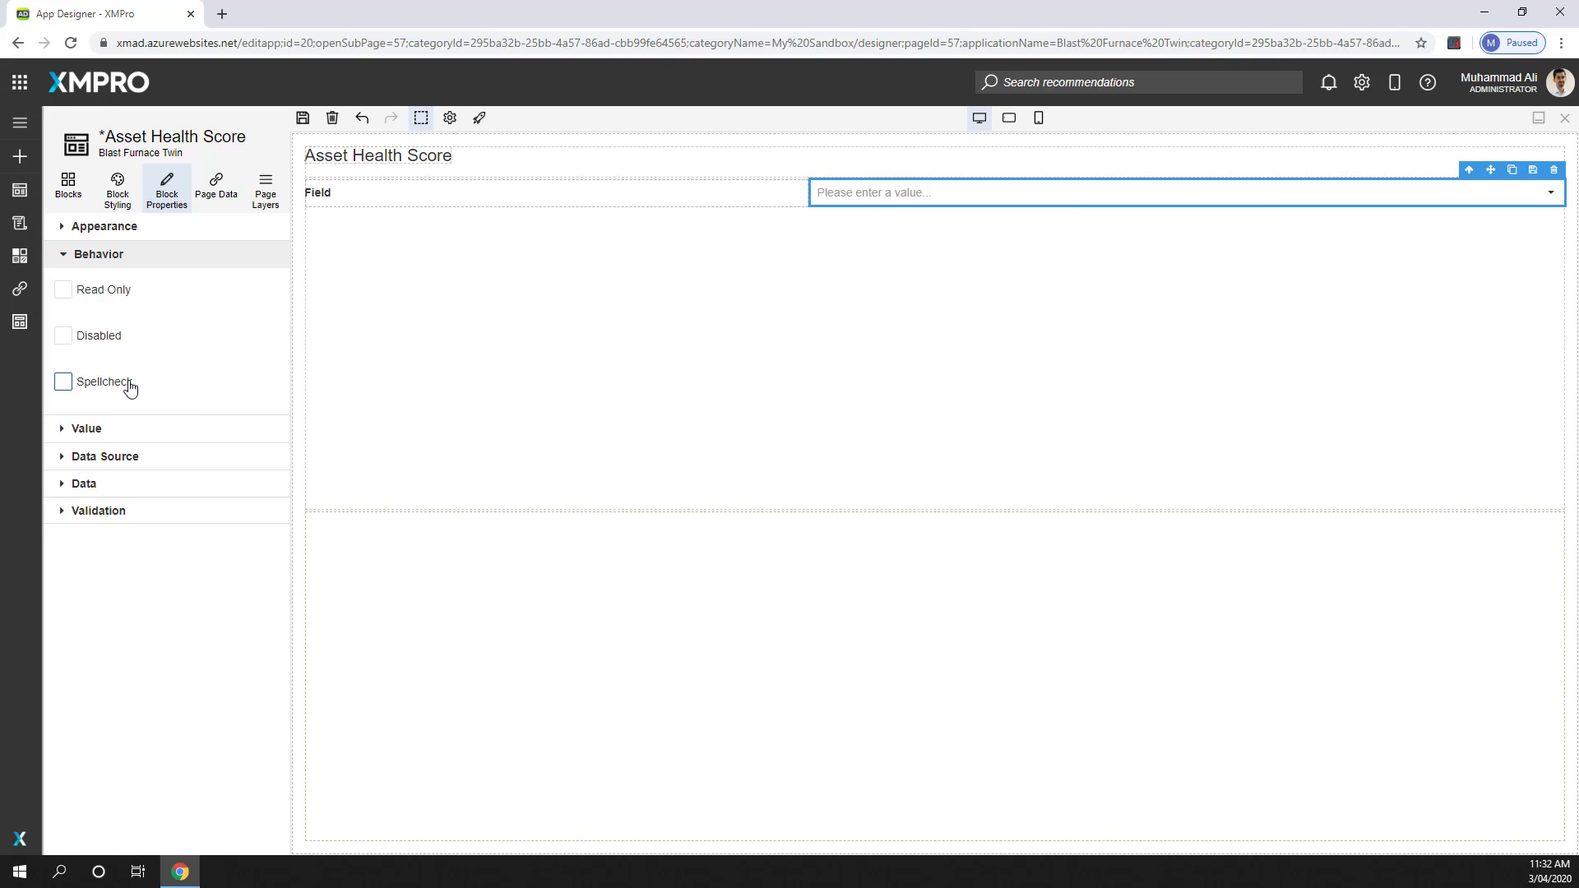
left_click(91, 260)
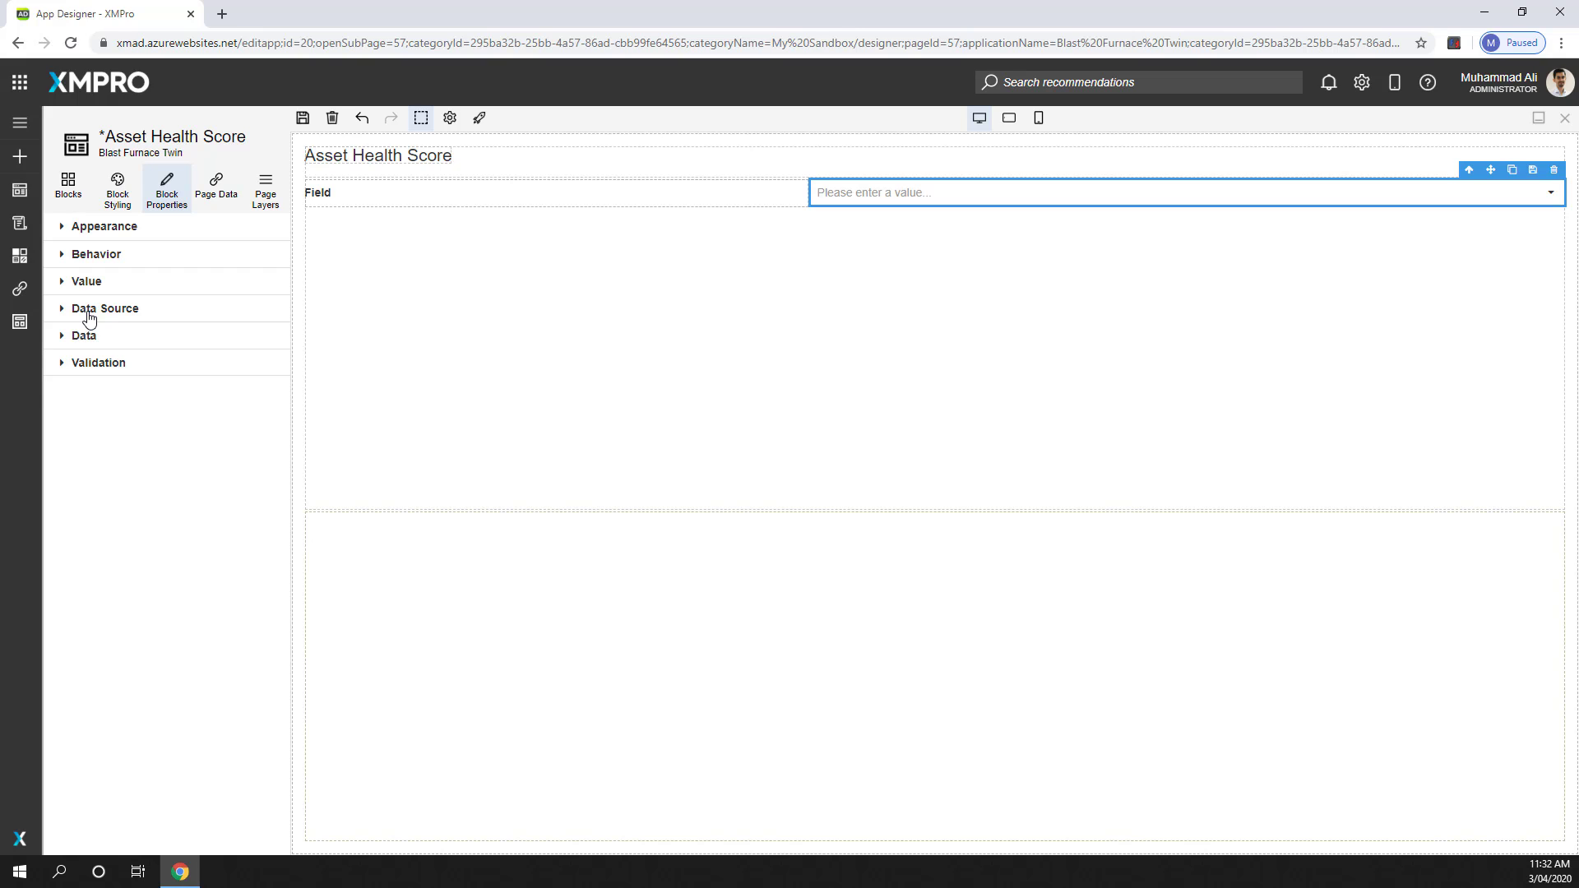
Change the select box's data source mode to Static Items and add an item named Fixed with value 1
left_click(89, 318)
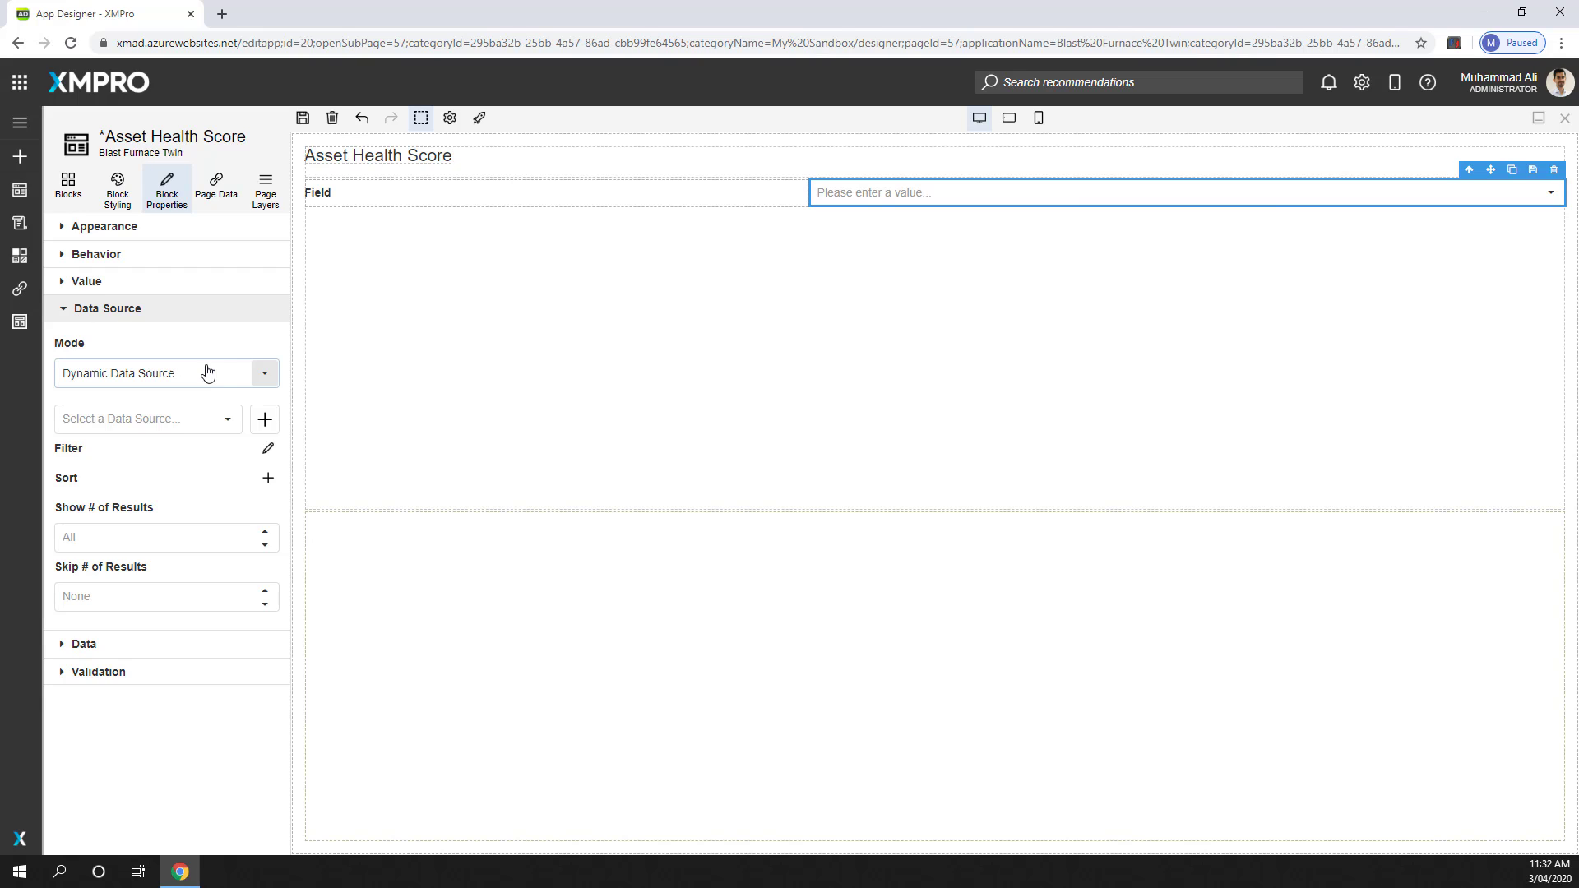
left_click(265, 379)
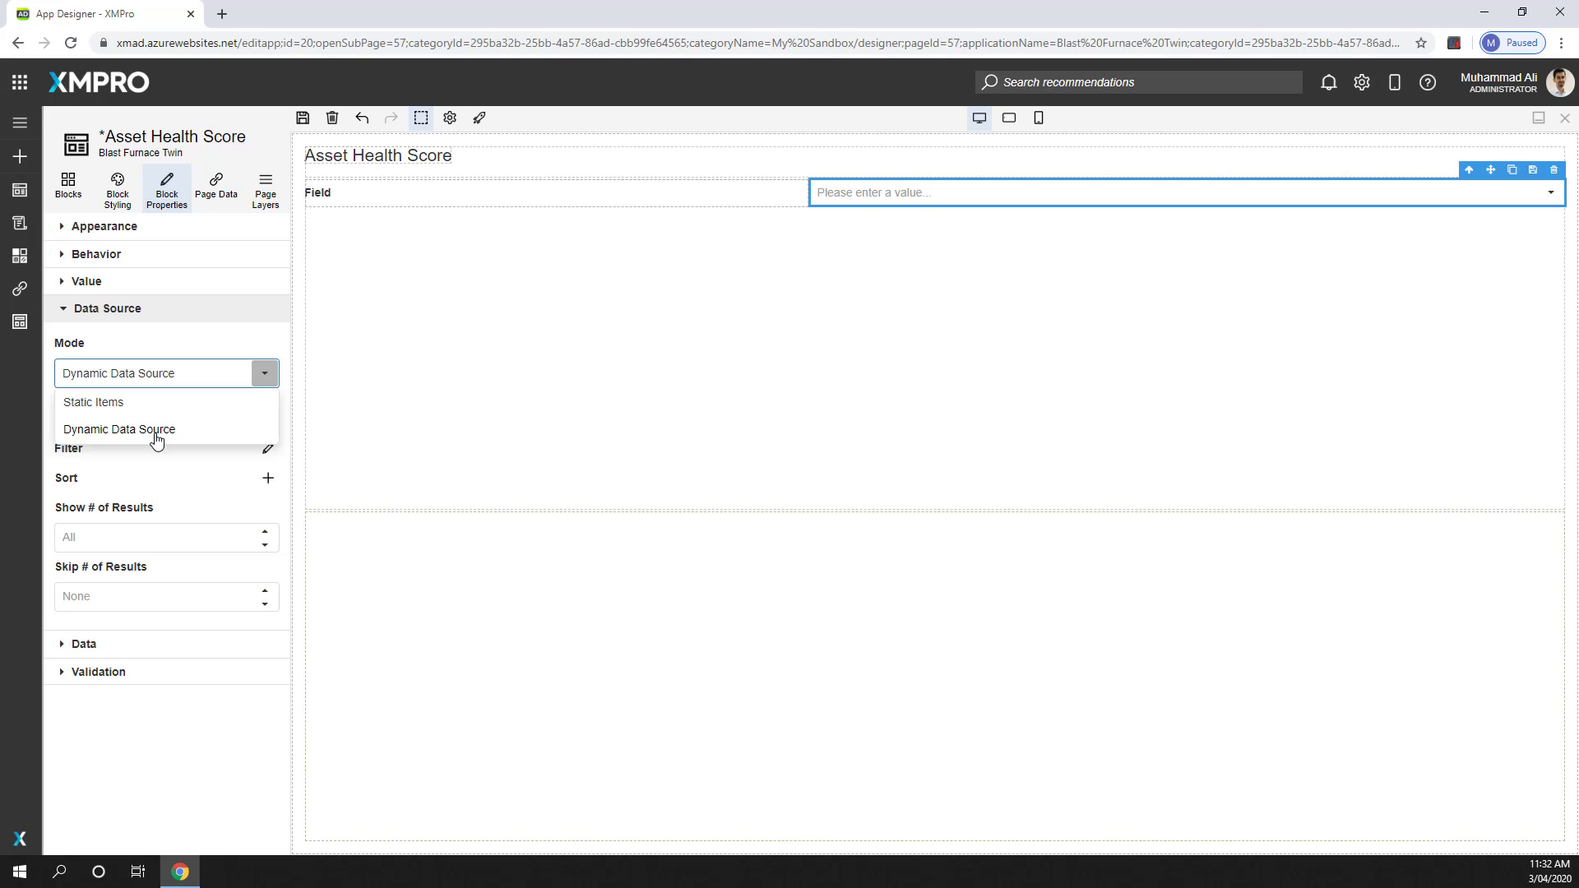
left_click(134, 404)
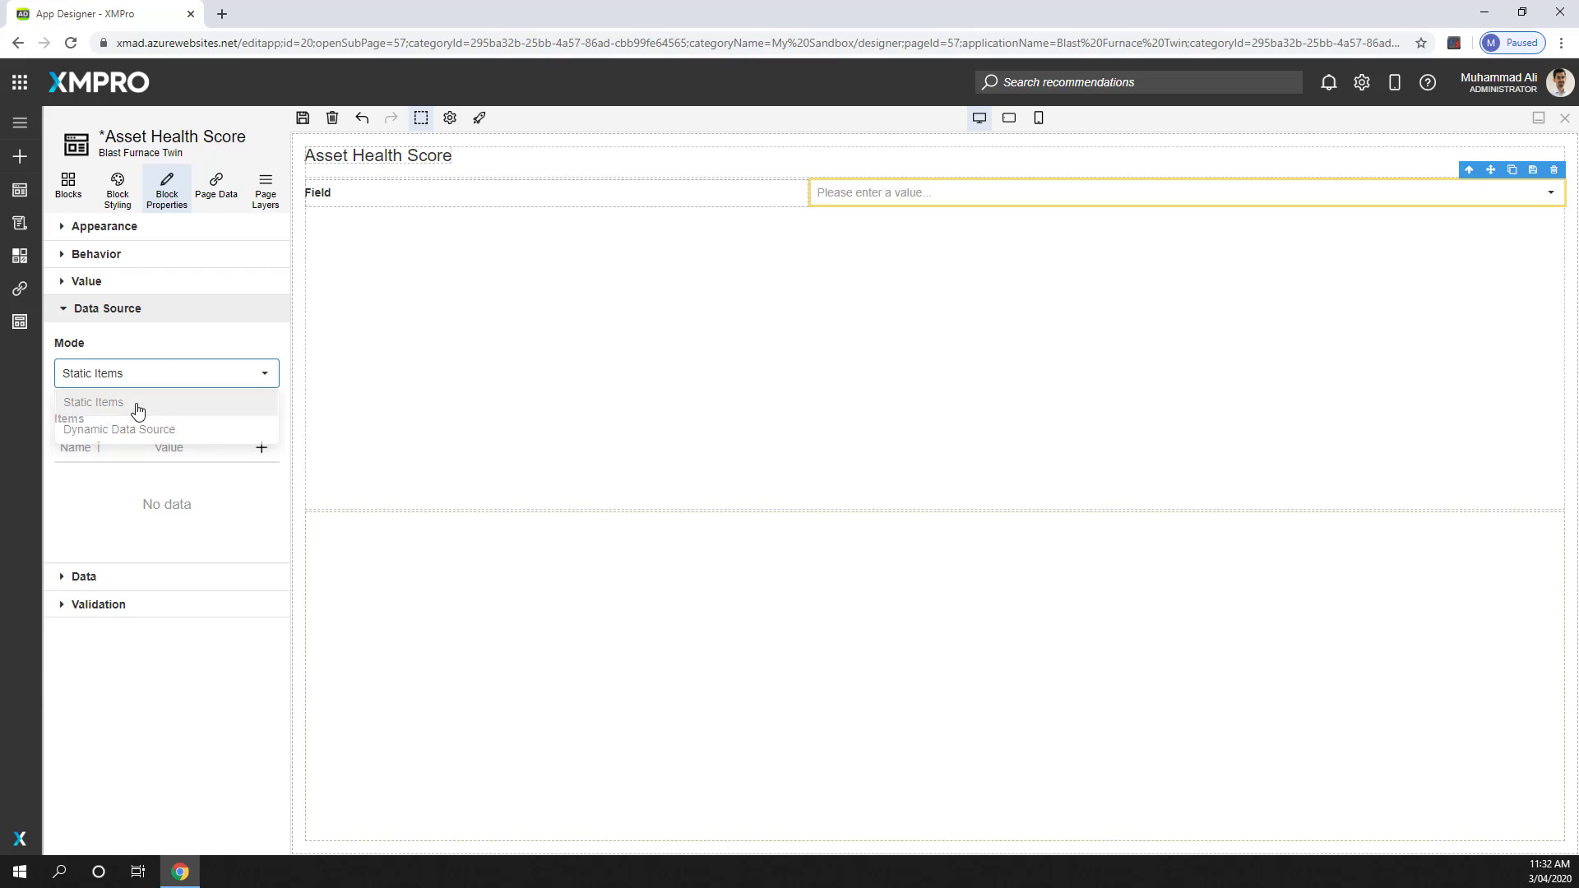
left_click(261, 448)
left_click(114, 481)
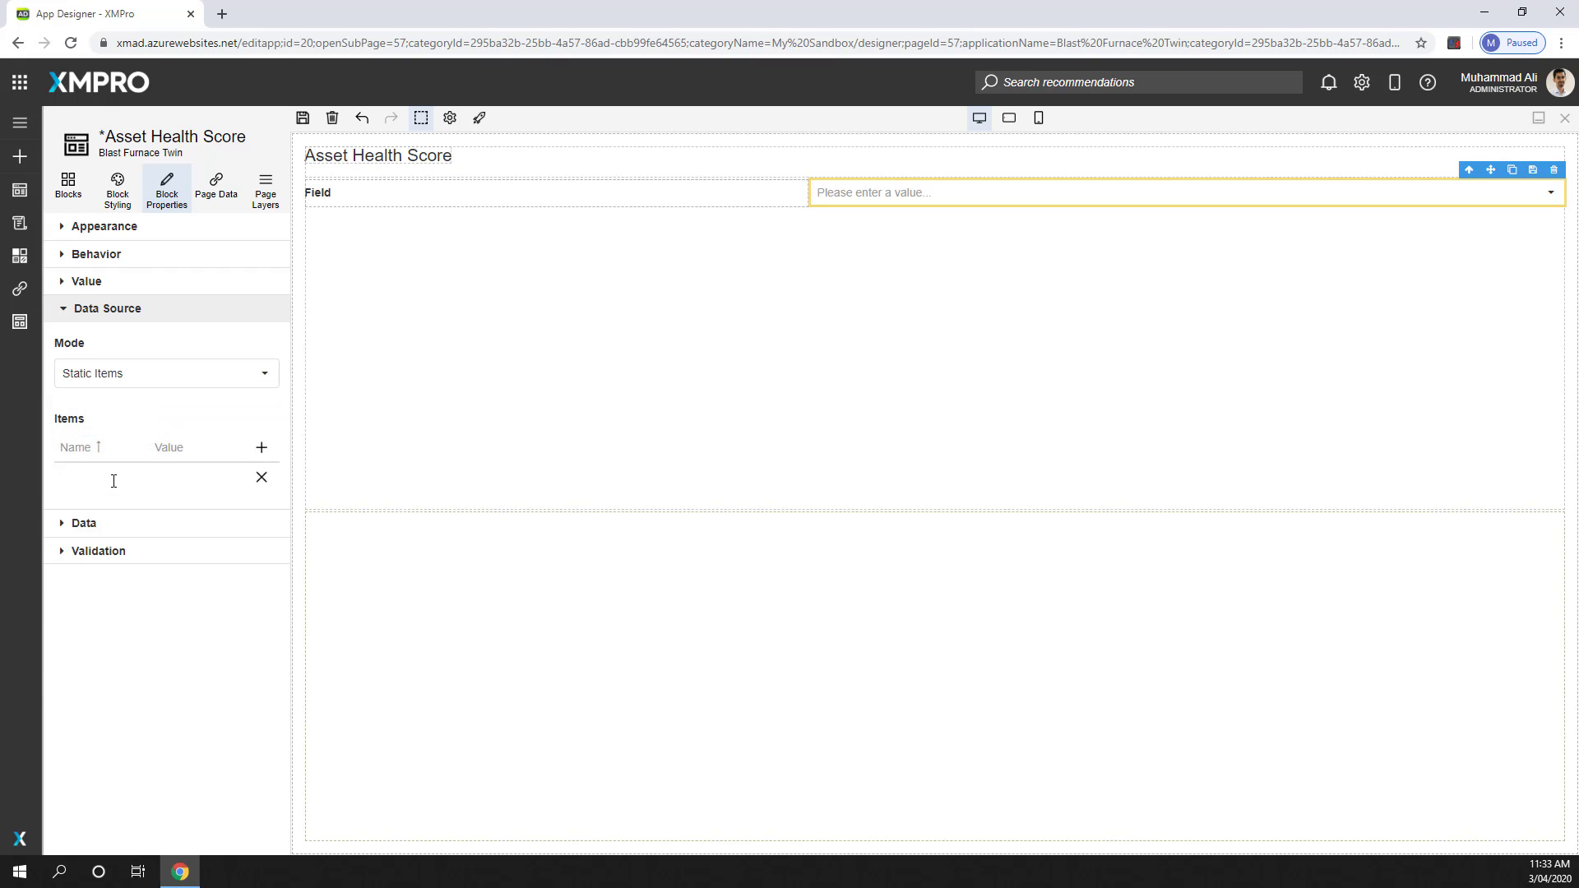
left_click(109, 477)
type("Fixed")
left_click(192, 472)
type("1")
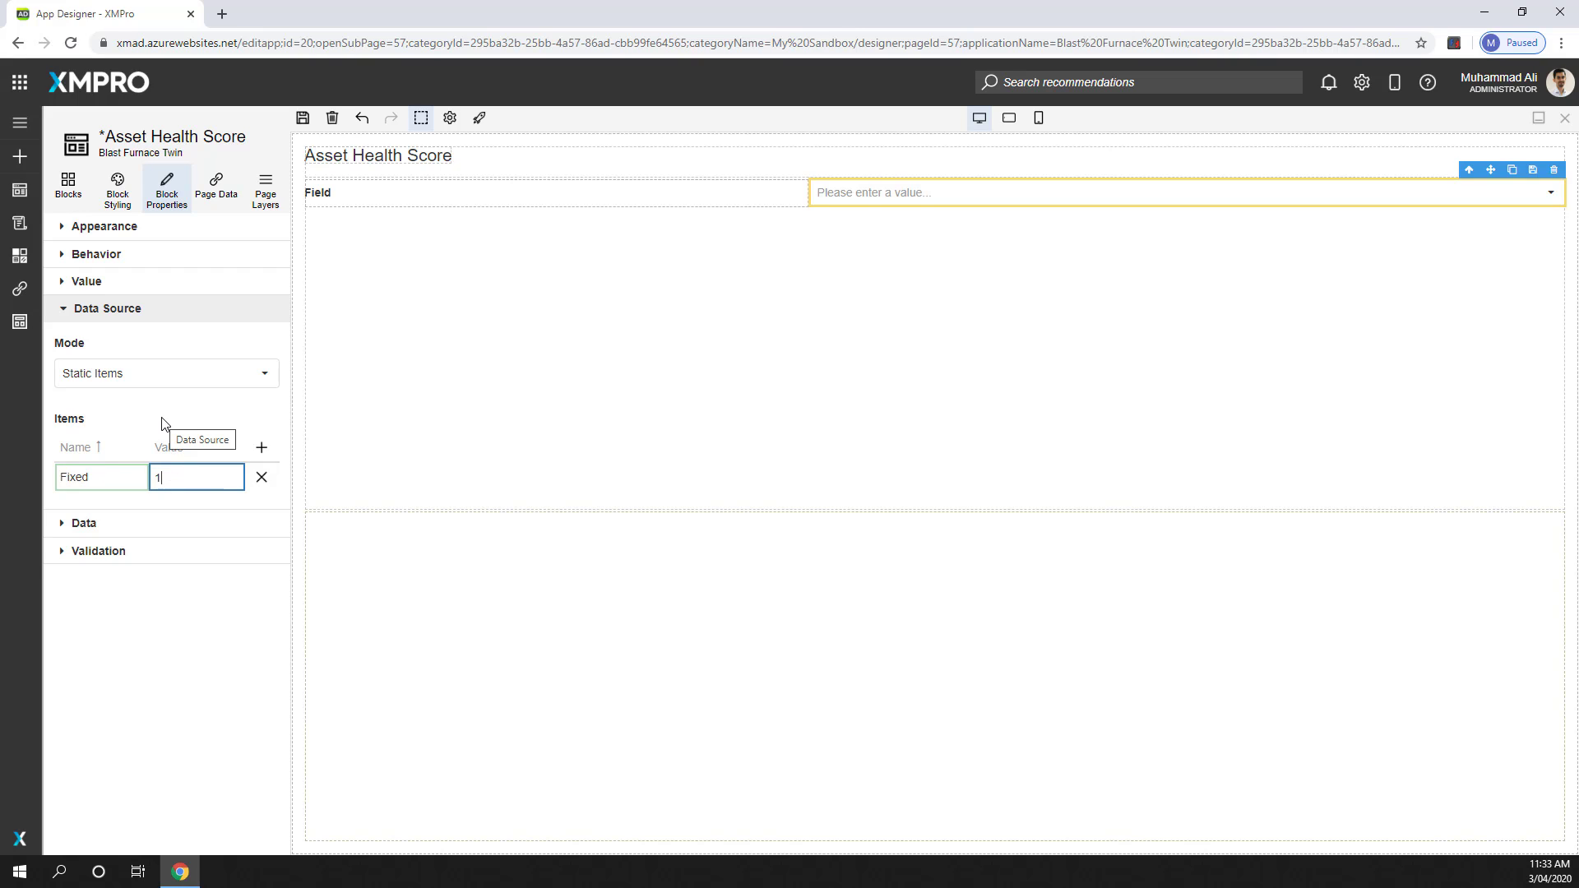
Add a second static item named Moveable with value 2 and save the page
left_click(262, 448)
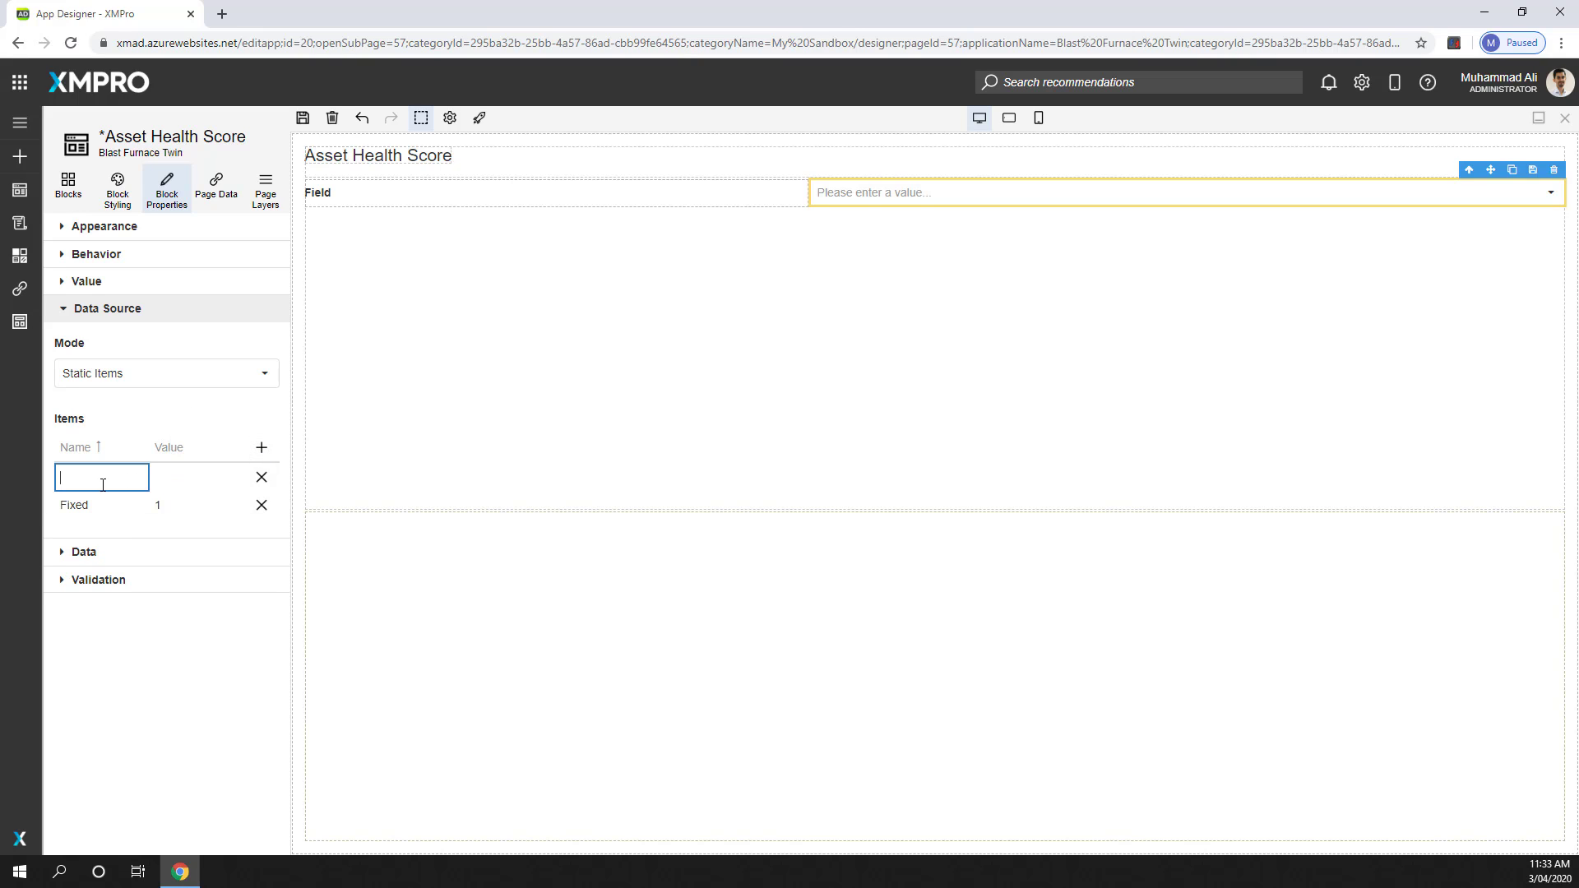
type("Moveable")
key("Tab")
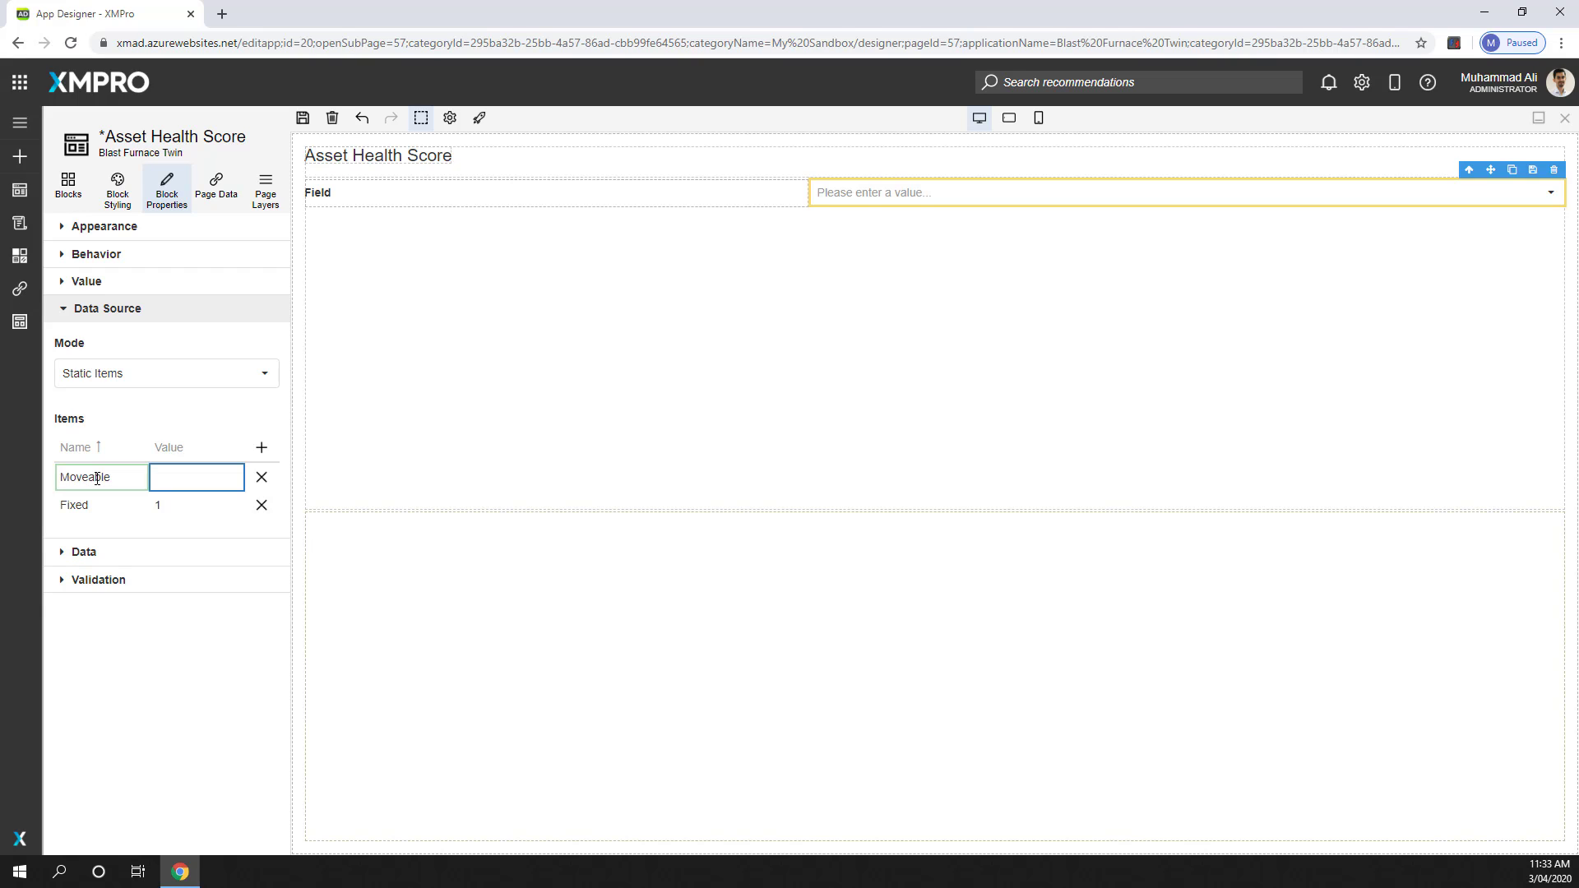
type("2")
left_click(144, 418)
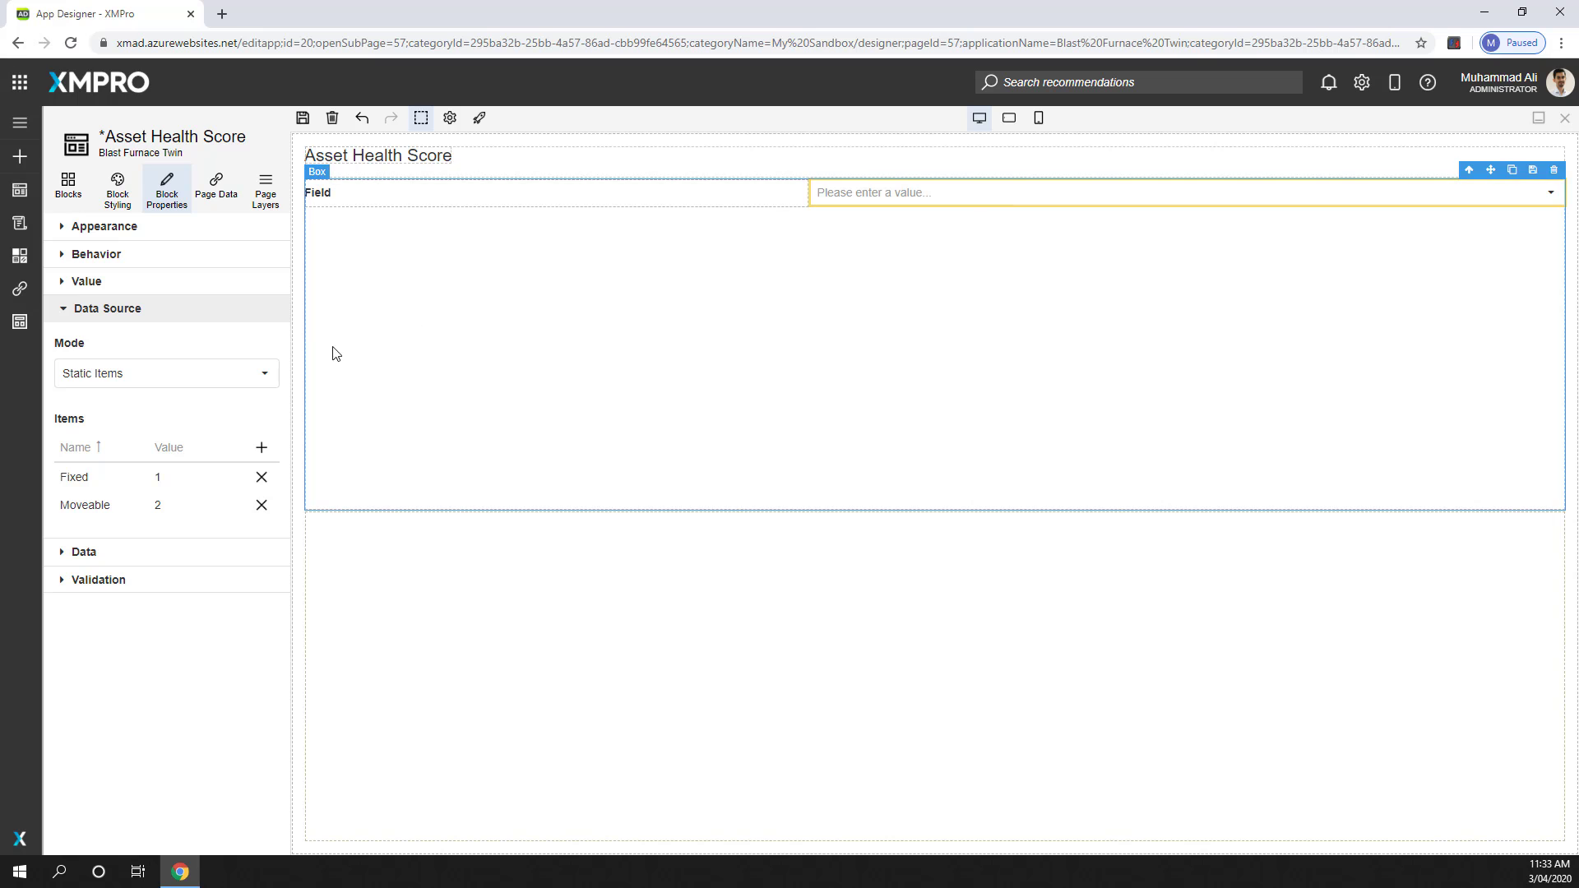
left_click(302, 119)
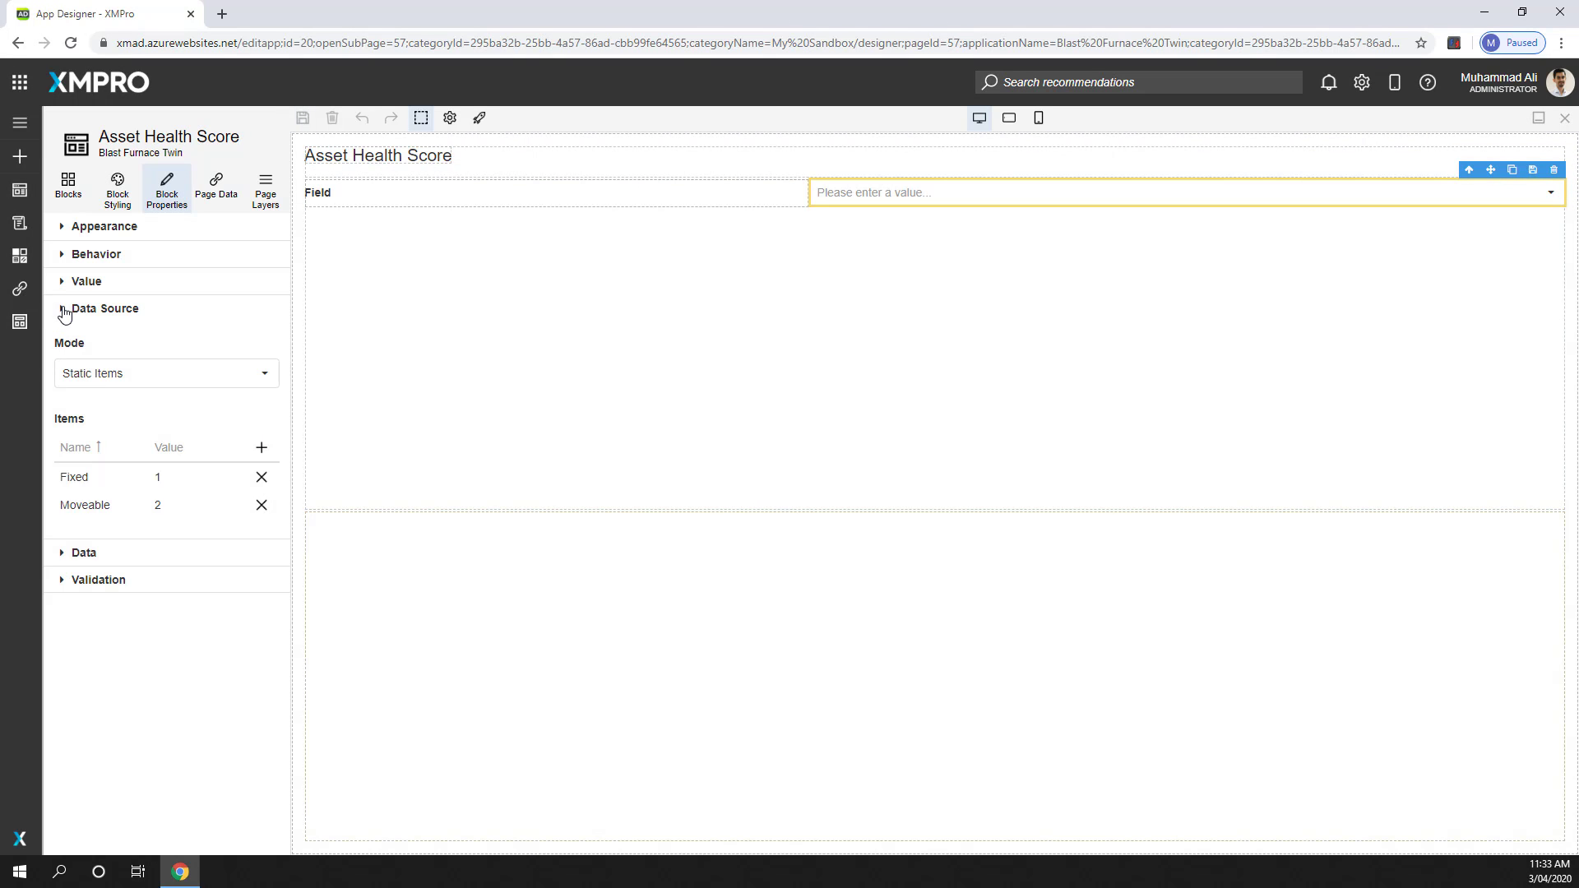
Set the select box's default value to 2 and save the page
left_click(63, 309)
left_click(64, 282)
left_click(90, 347)
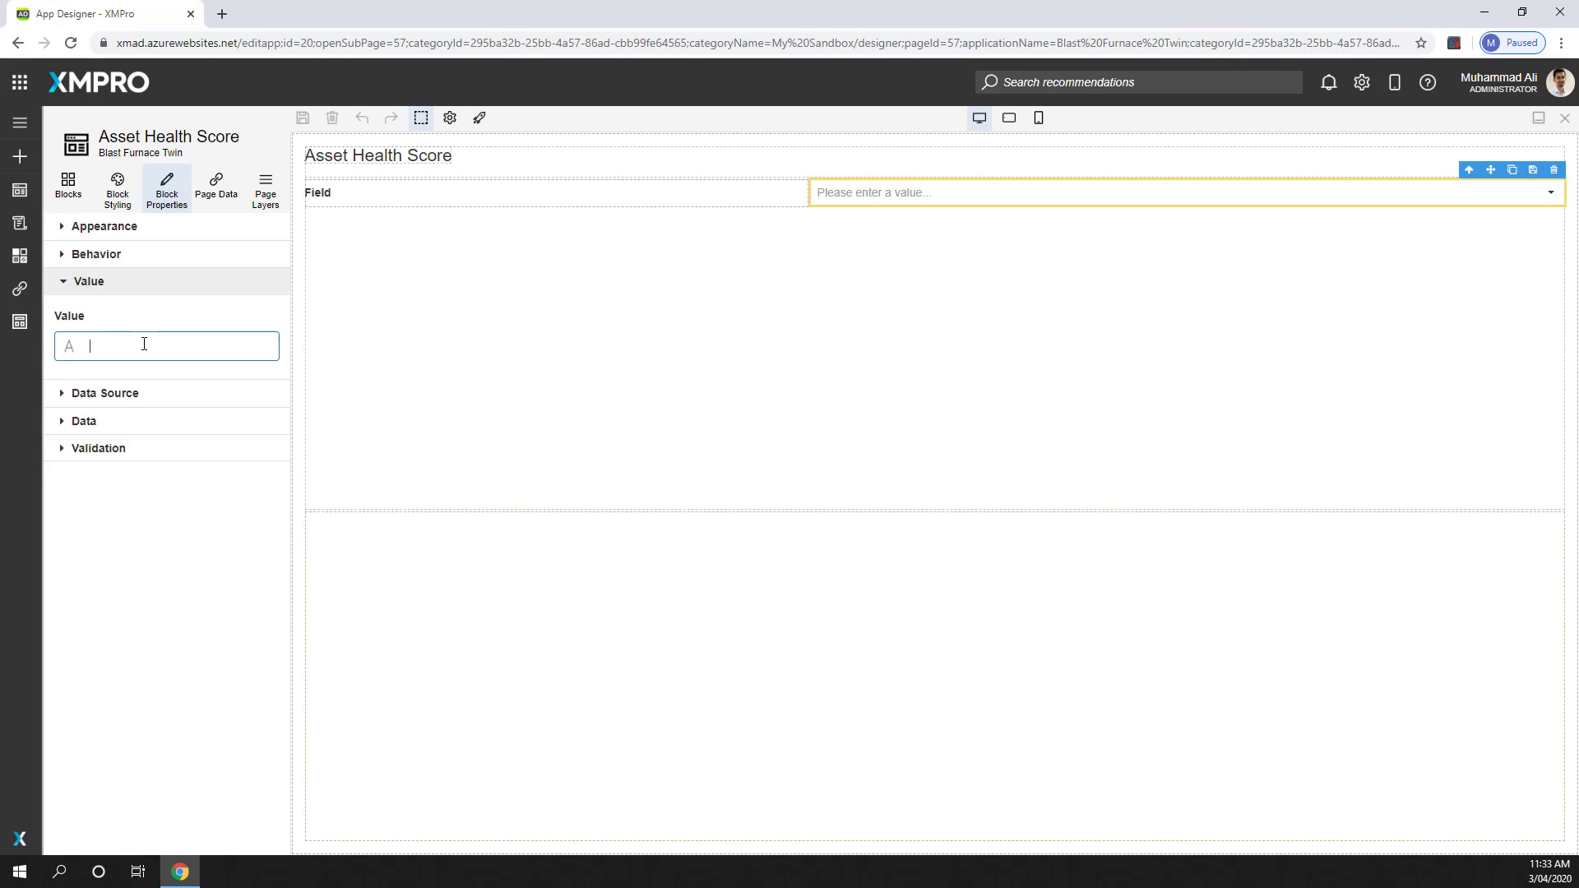
type("2")
left_click(158, 316)
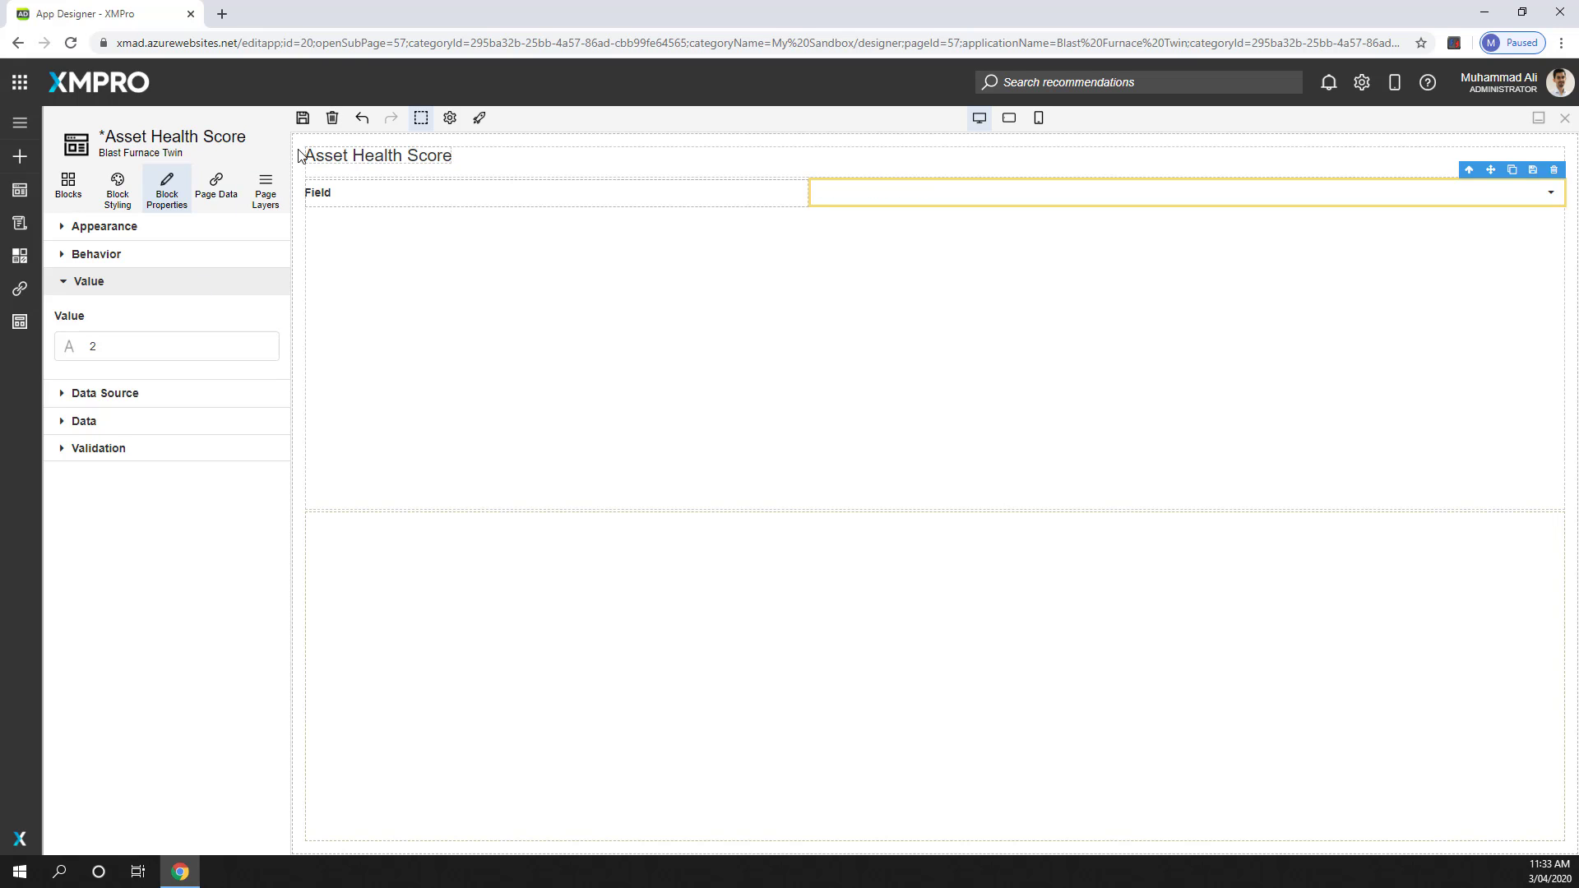
left_click(304, 118)
Launch the page preview, check the select box's option list, and clear the selected value
left_click(480, 120)
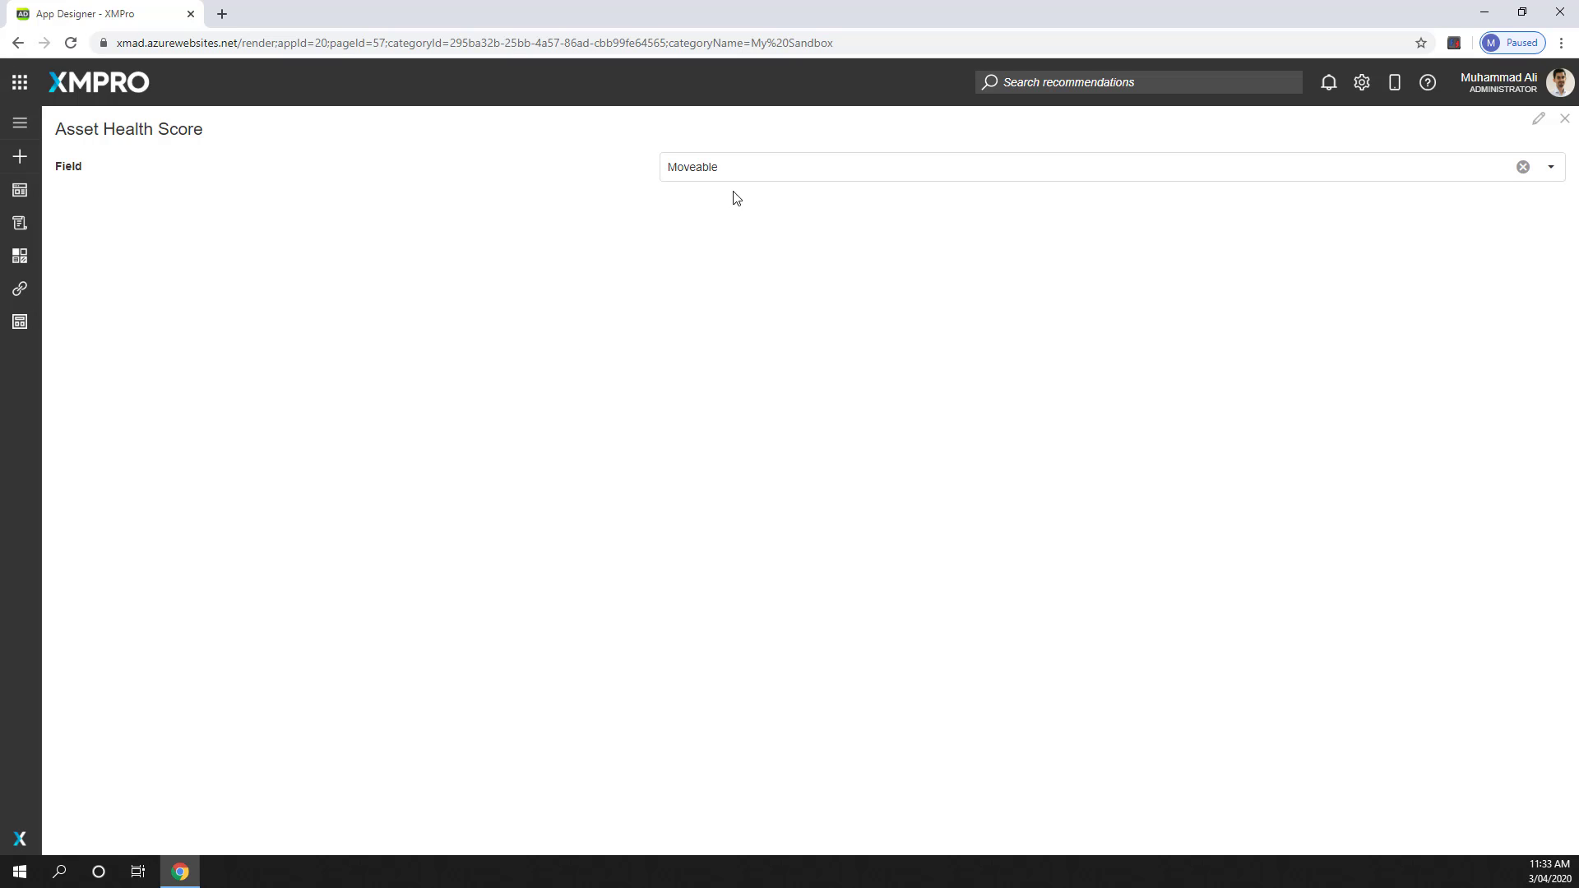
left_click(786, 173)
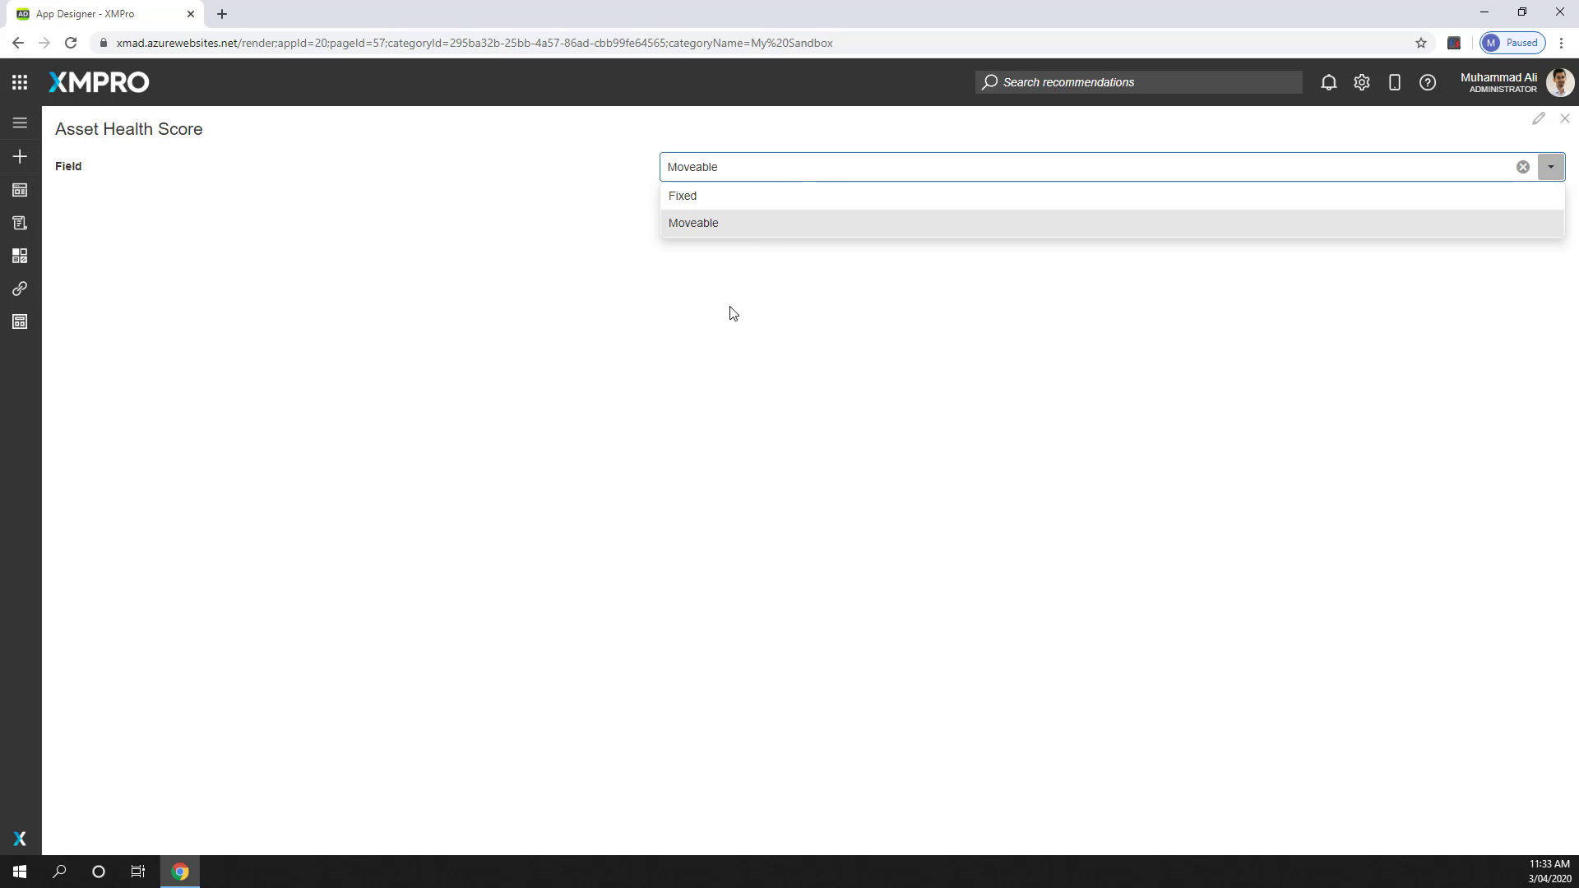
left_click(628, 276)
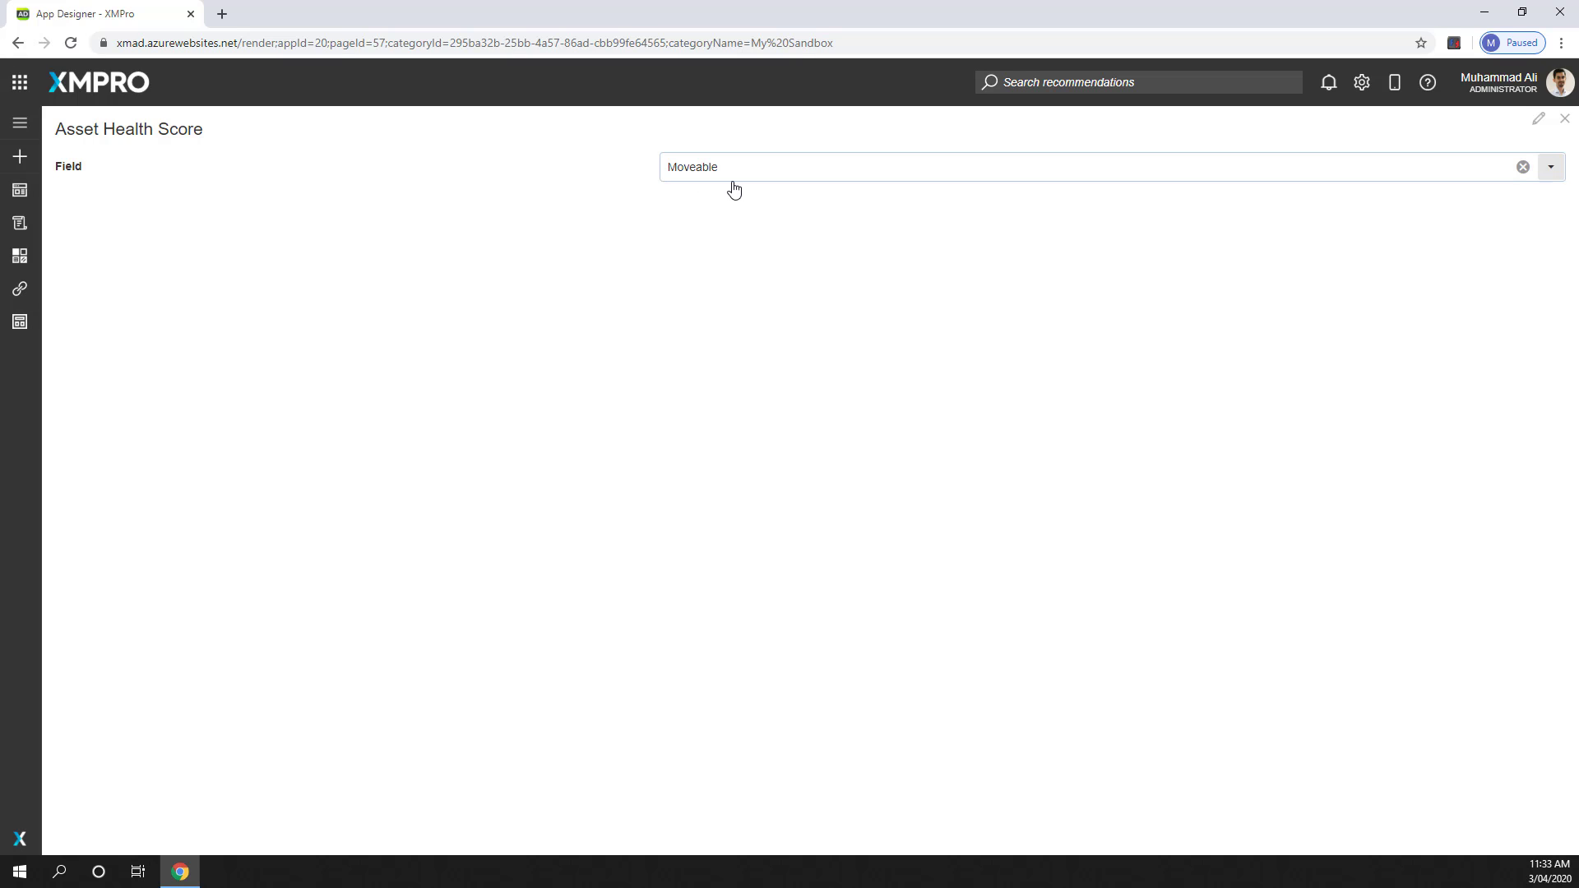
left_click(1523, 168)
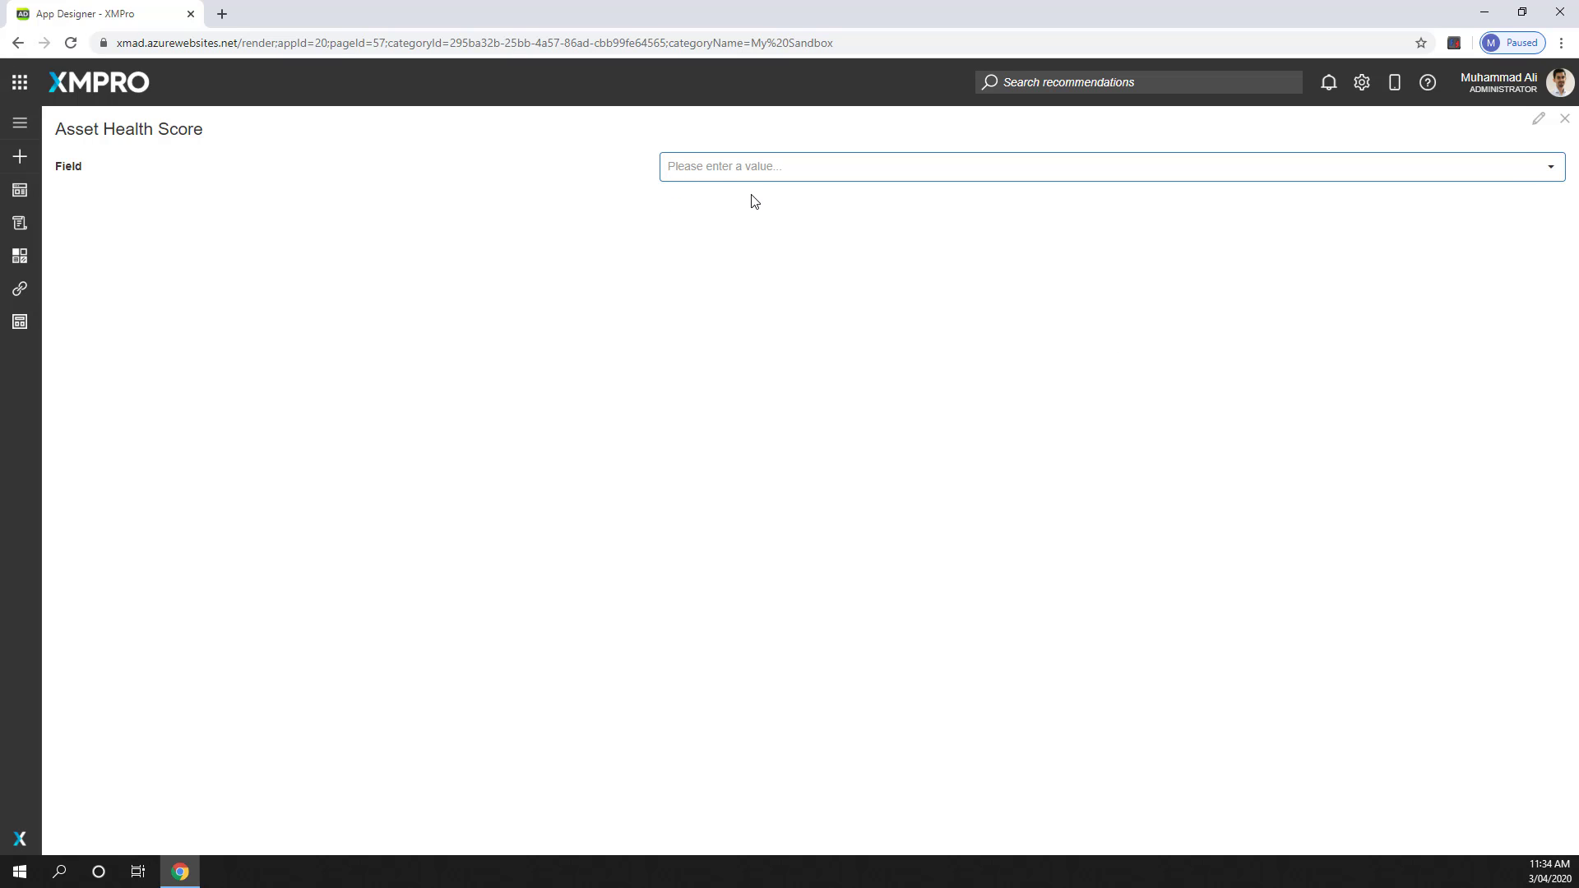
Return to editing the page and set the second field's select box to use the Furnace telemetry data source
left_click(1532, 129)
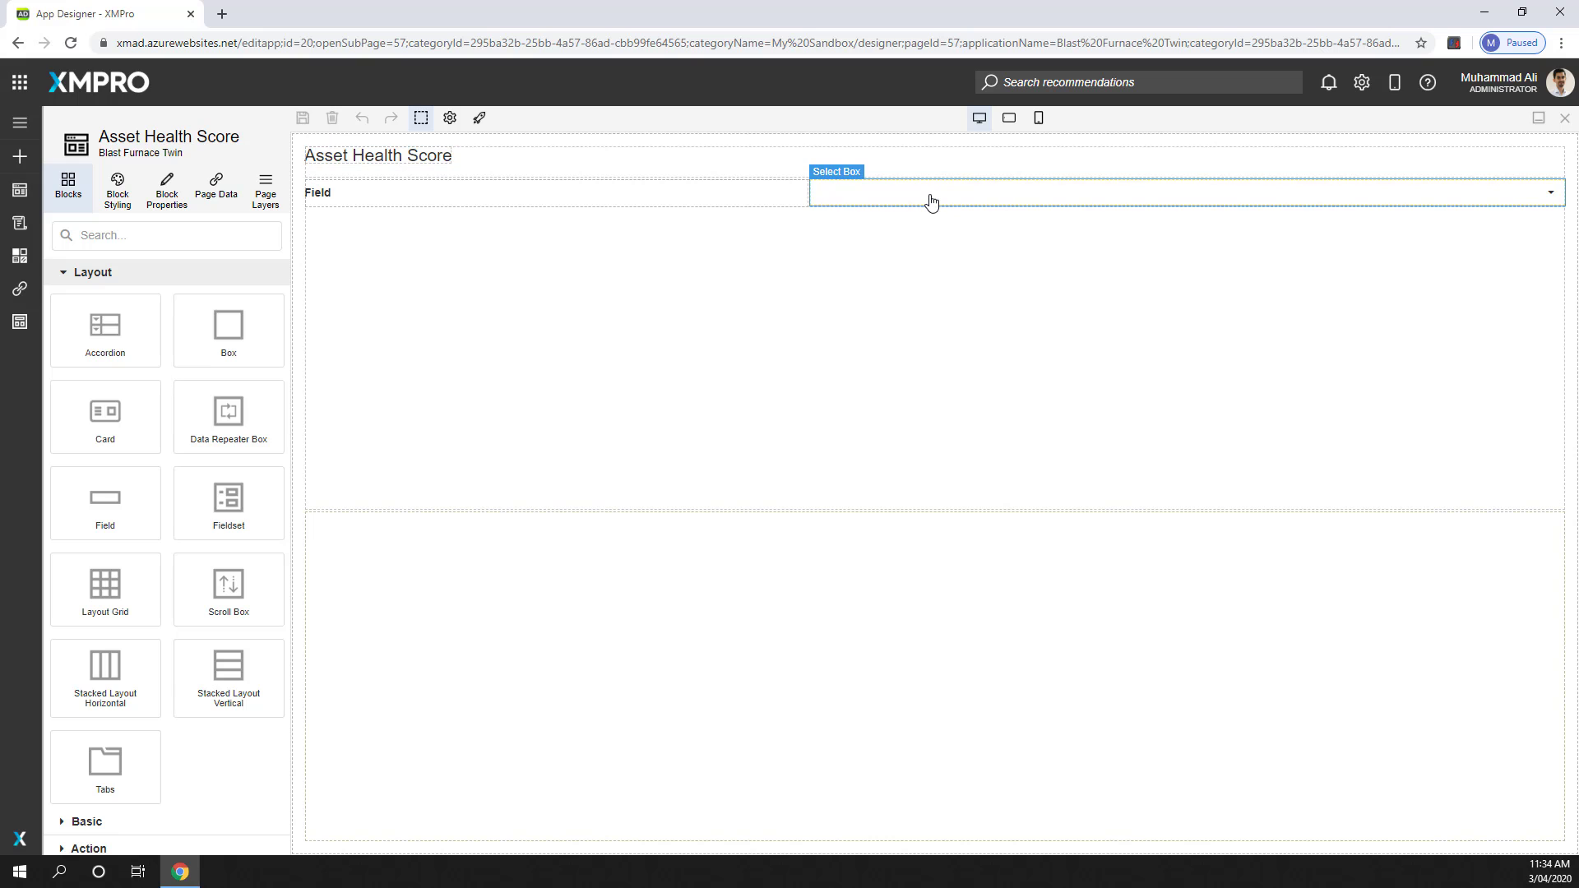
left_click(931, 201)
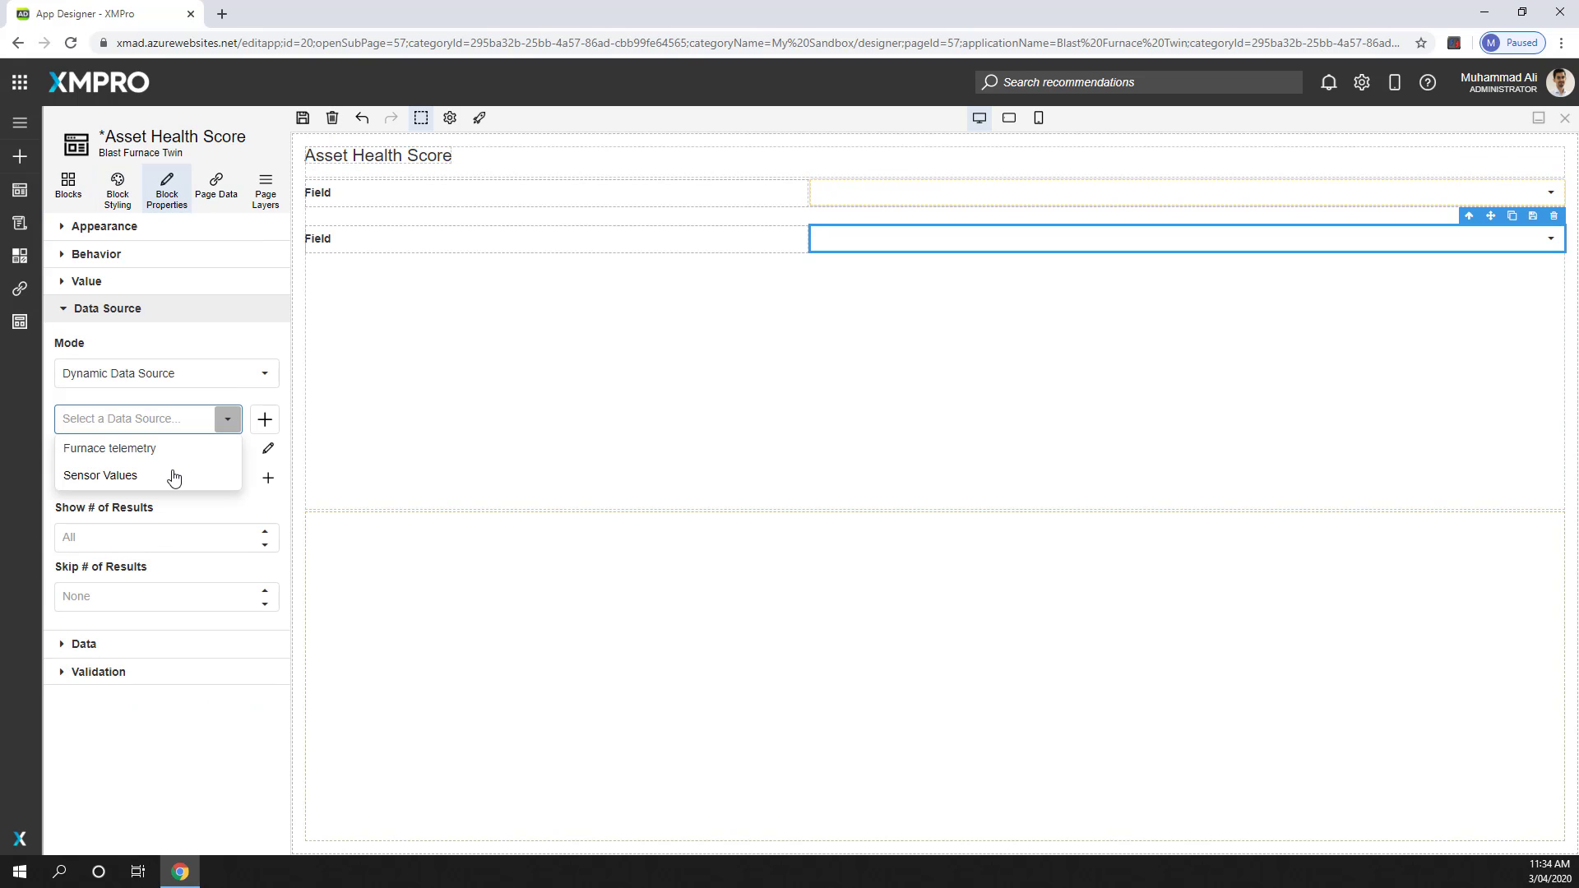
left_click(148, 449)
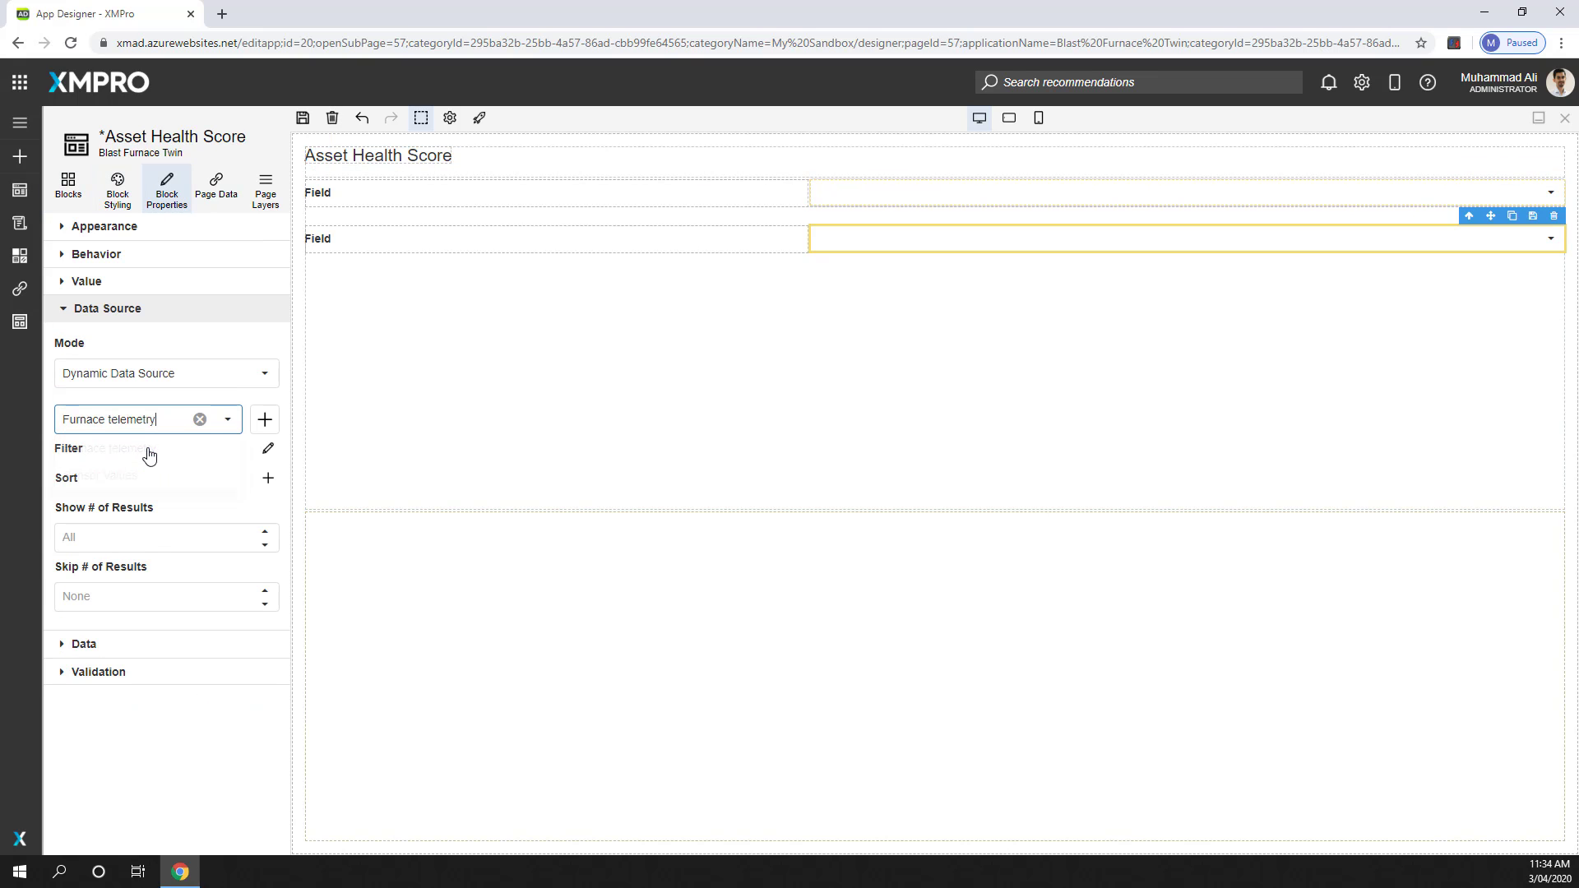
left_click(186, 752)
left_click(67, 320)
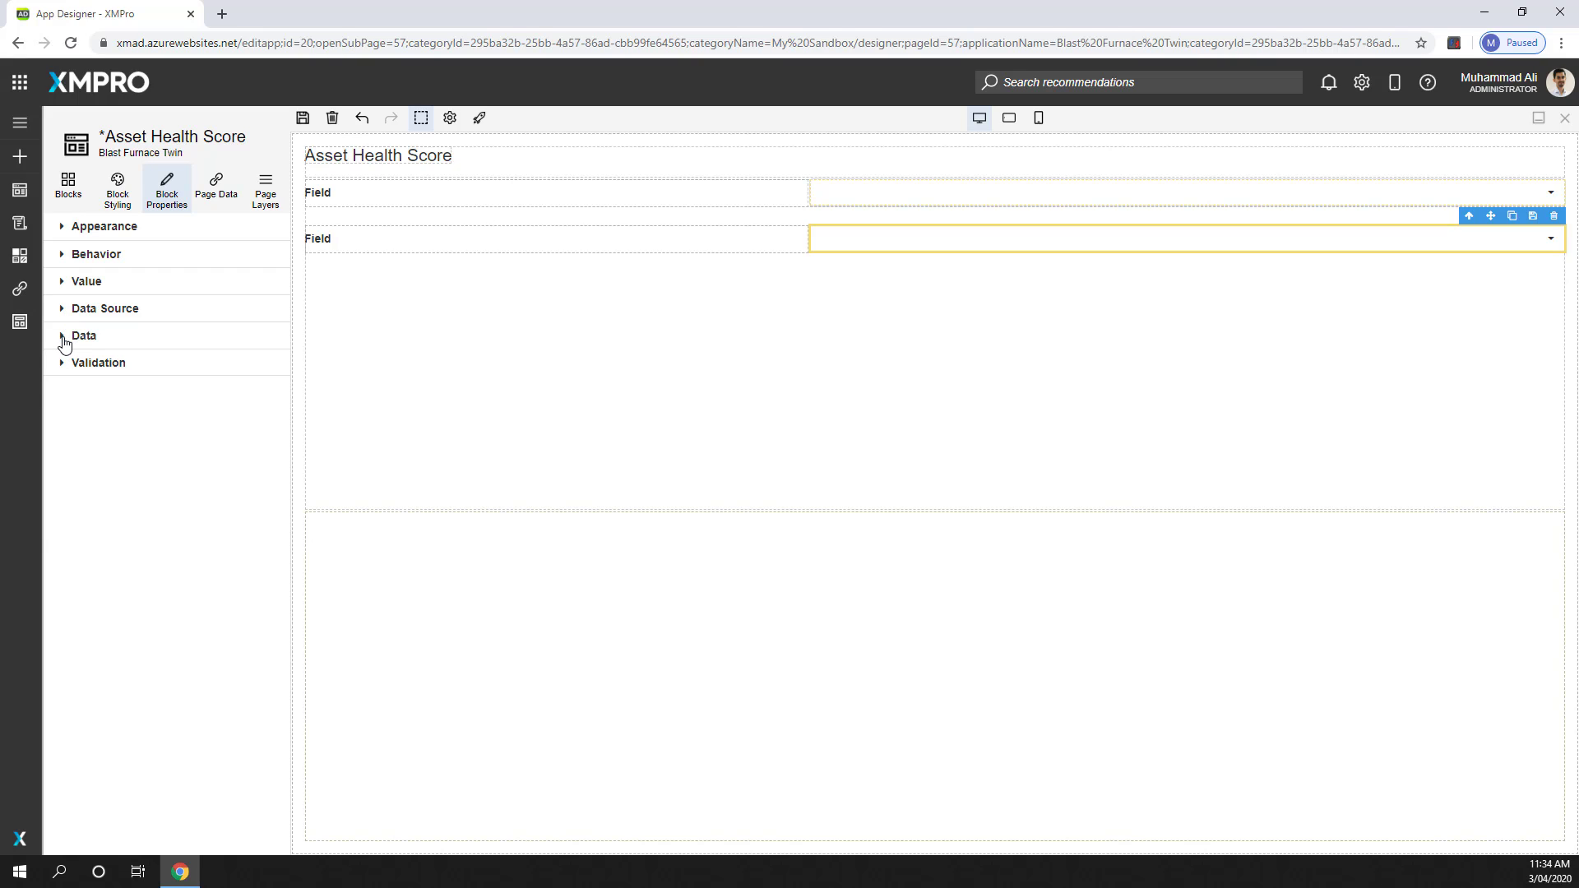
Set the second select box's display expression to Name and its value expression to AssetId
left_click(65, 339)
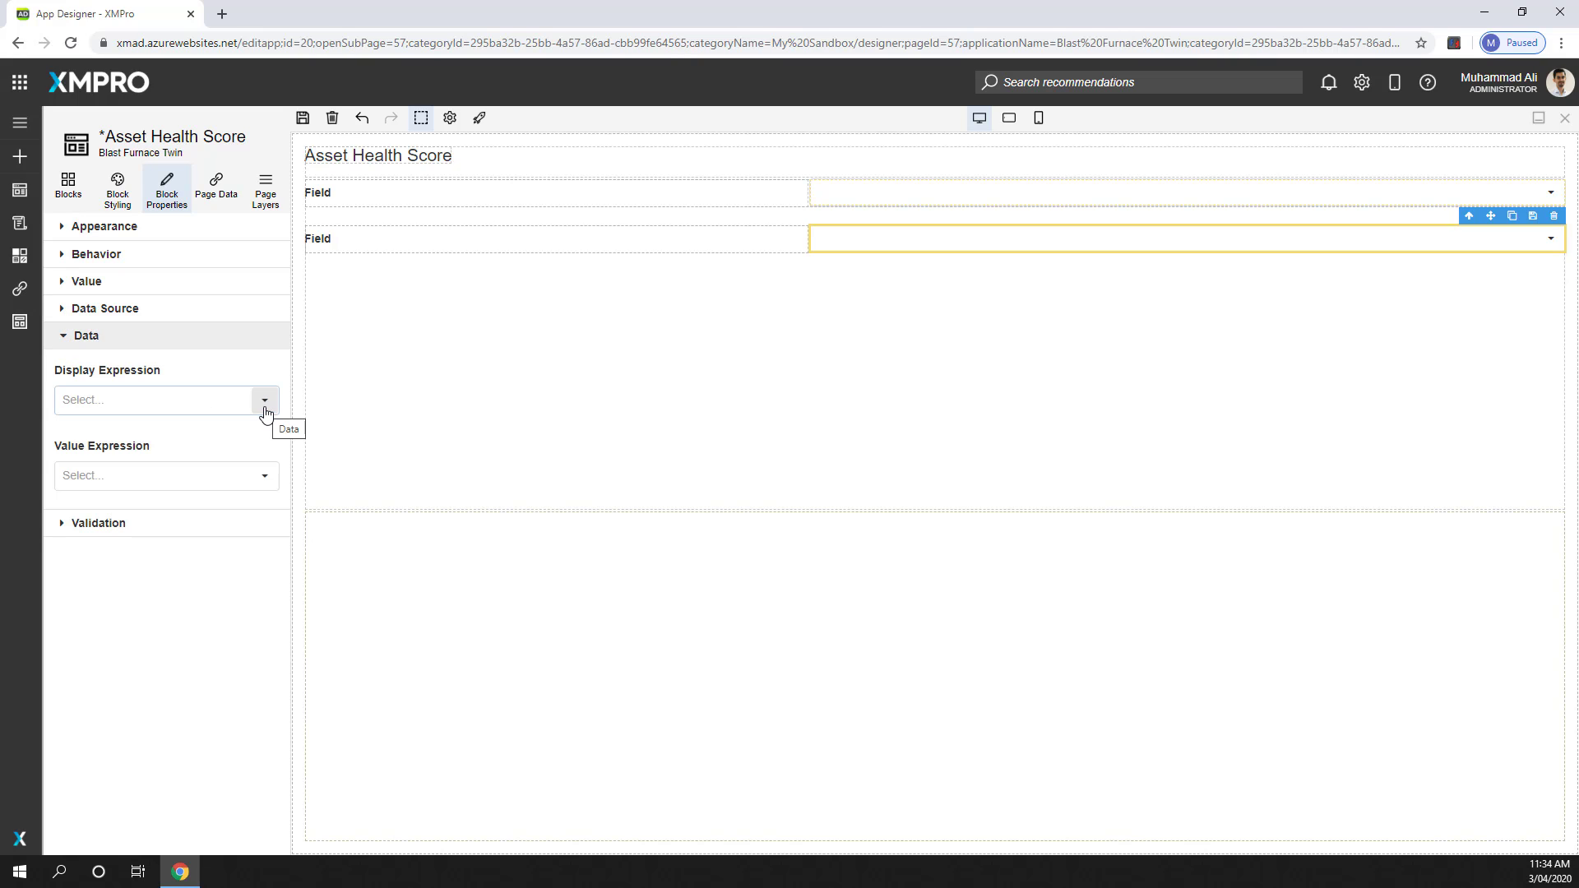
left_click(265, 401)
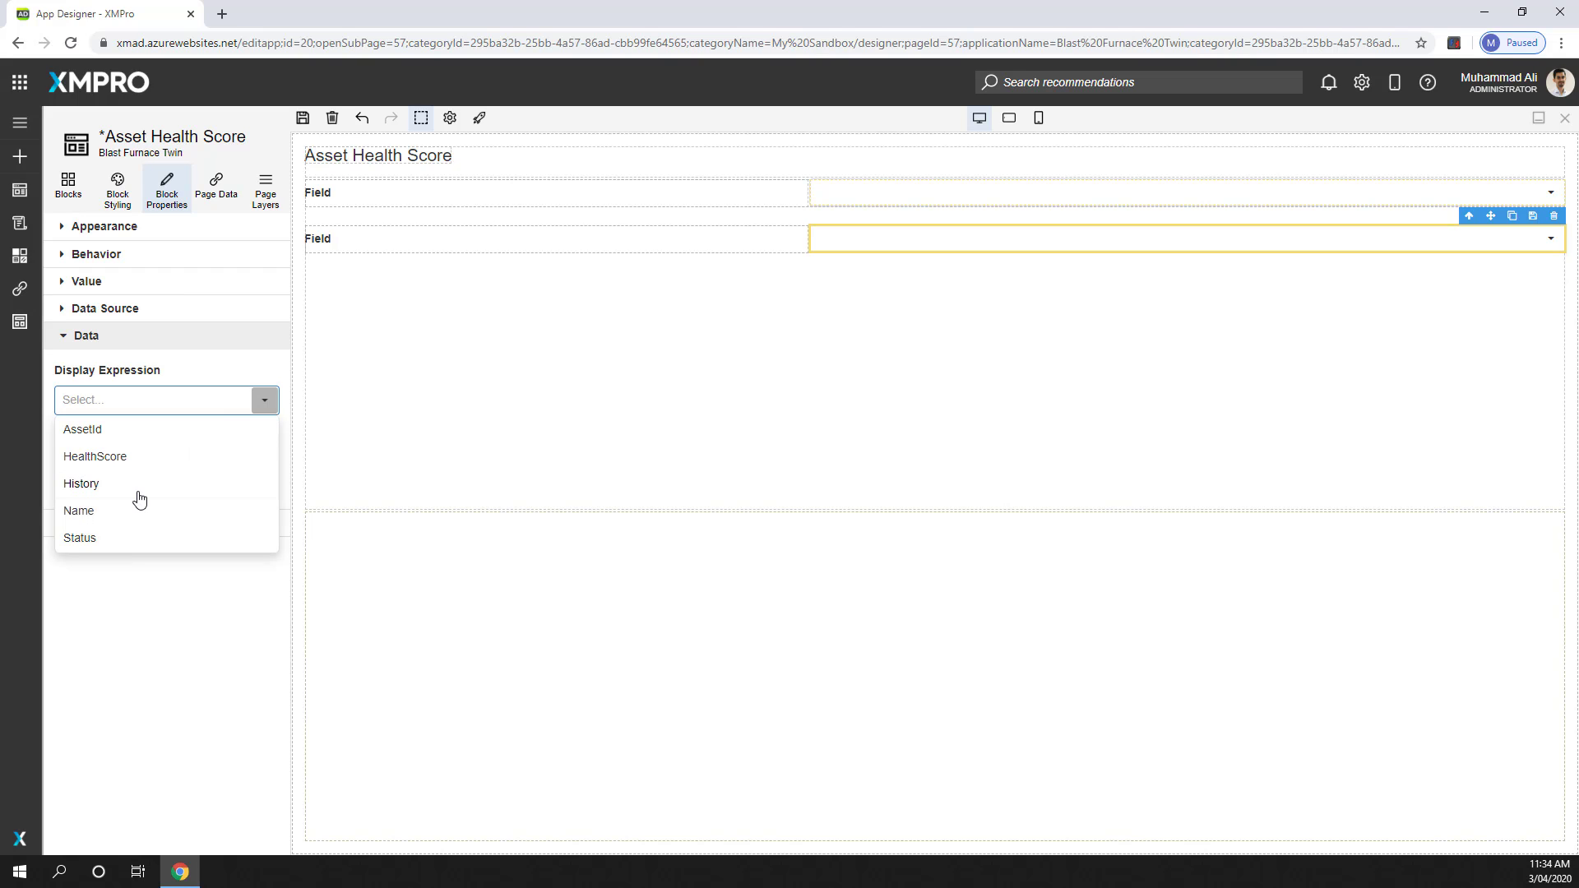
left_click(810, 249)
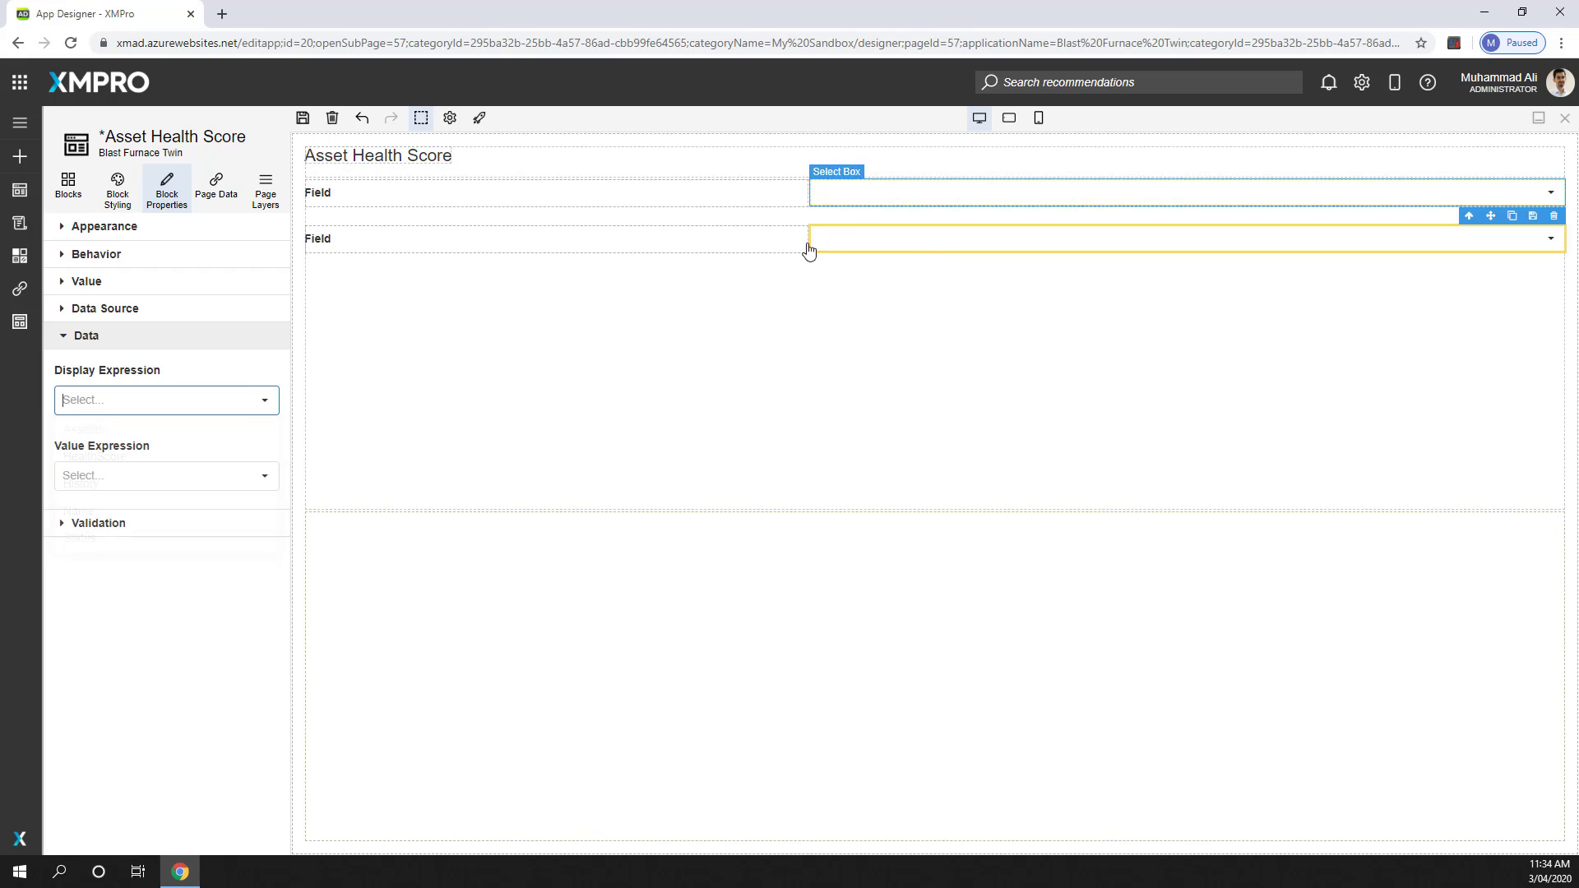
left_click(265, 402)
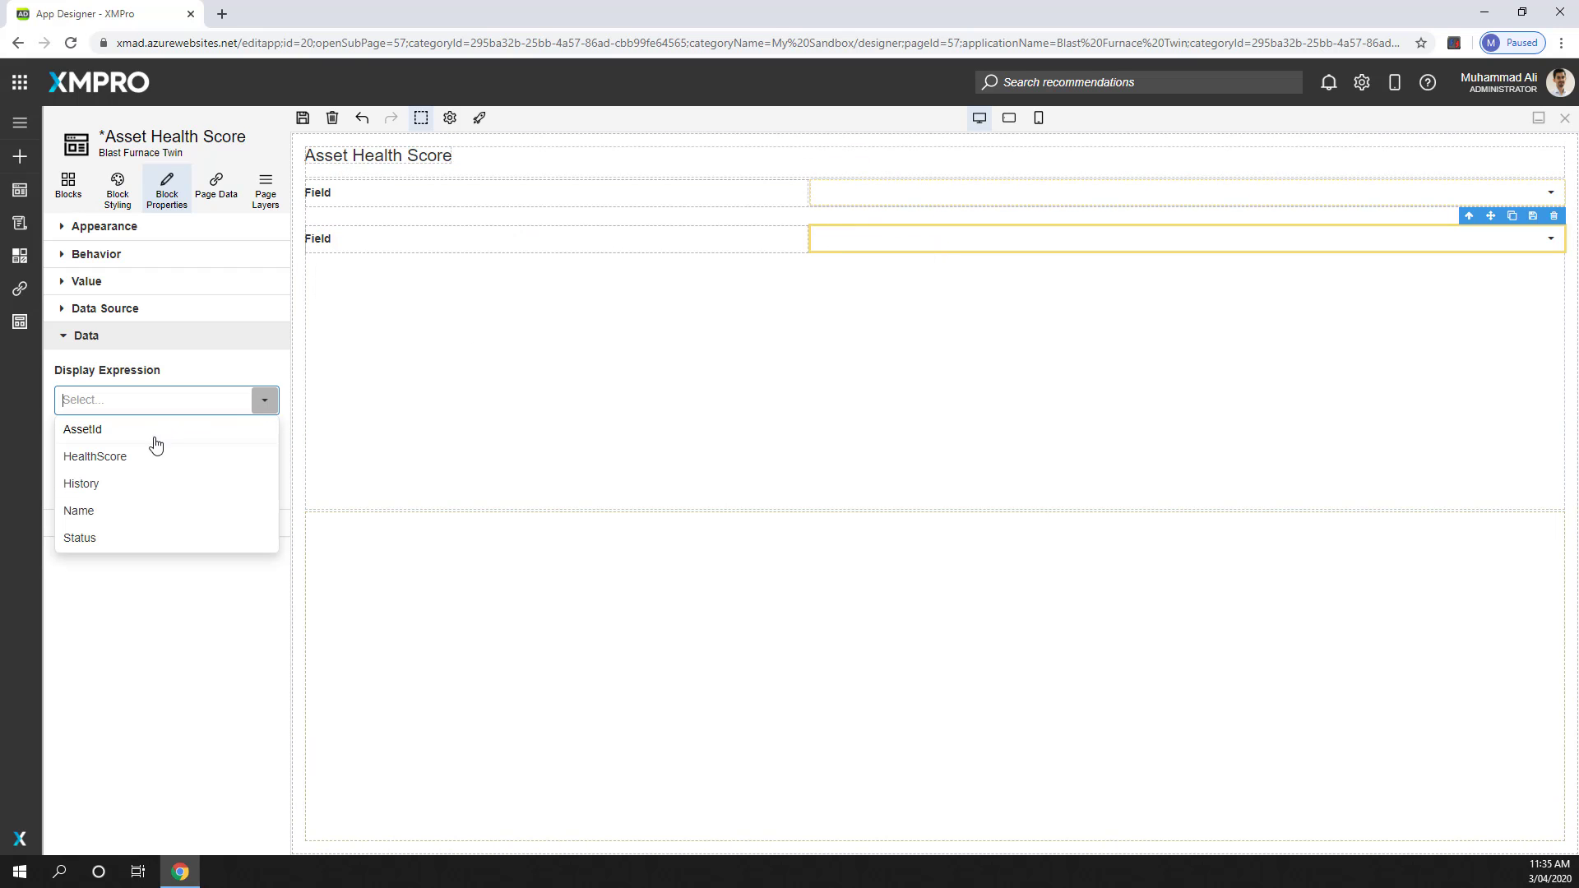
left_click(105, 512)
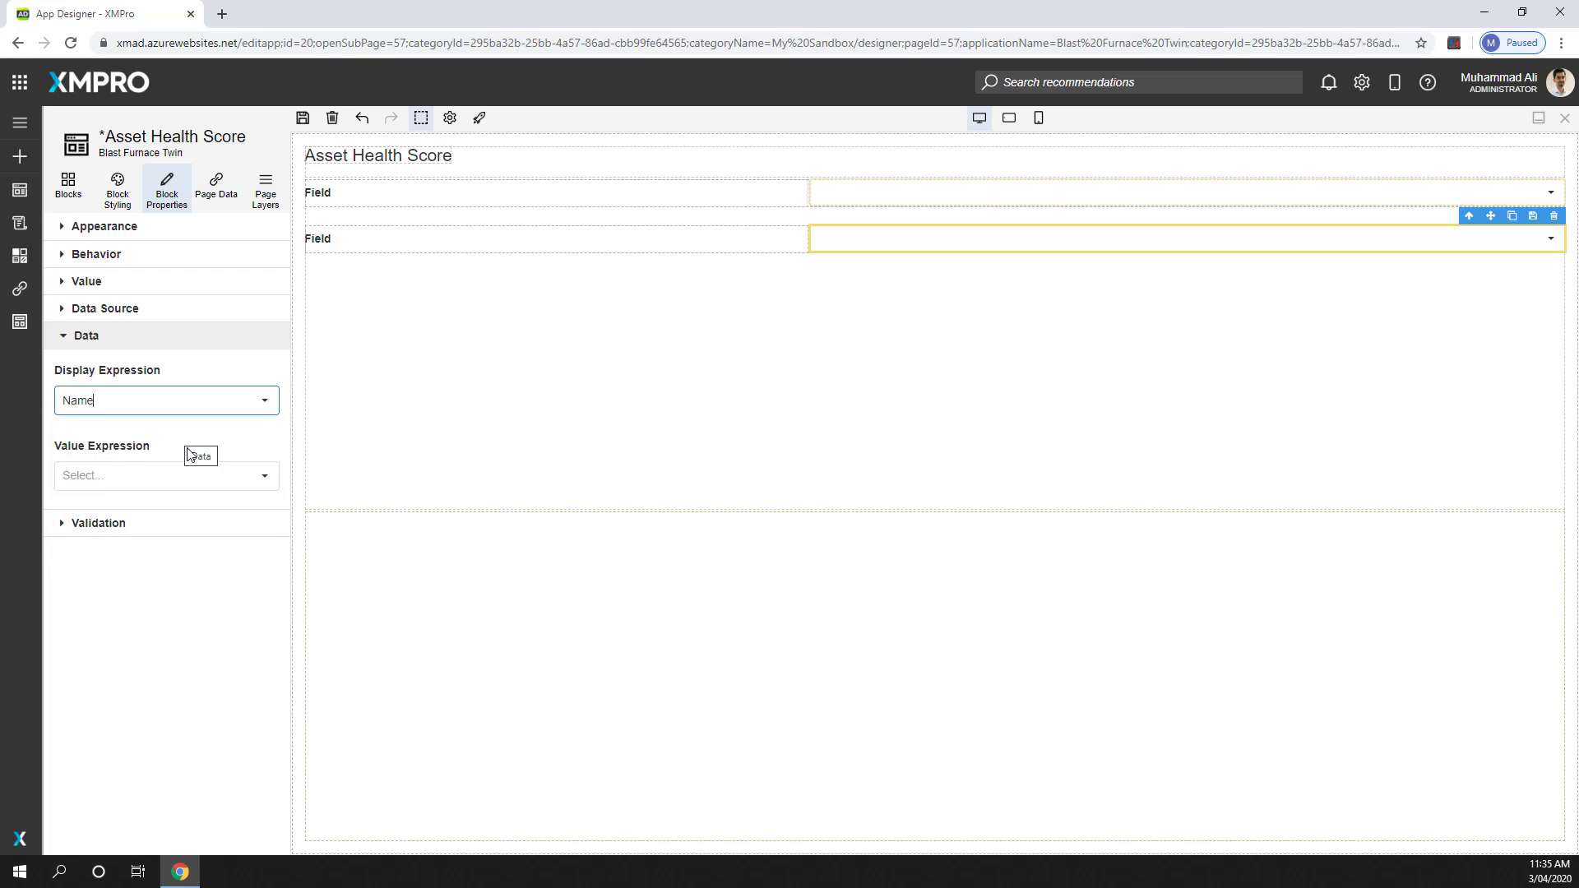
left_click(266, 481)
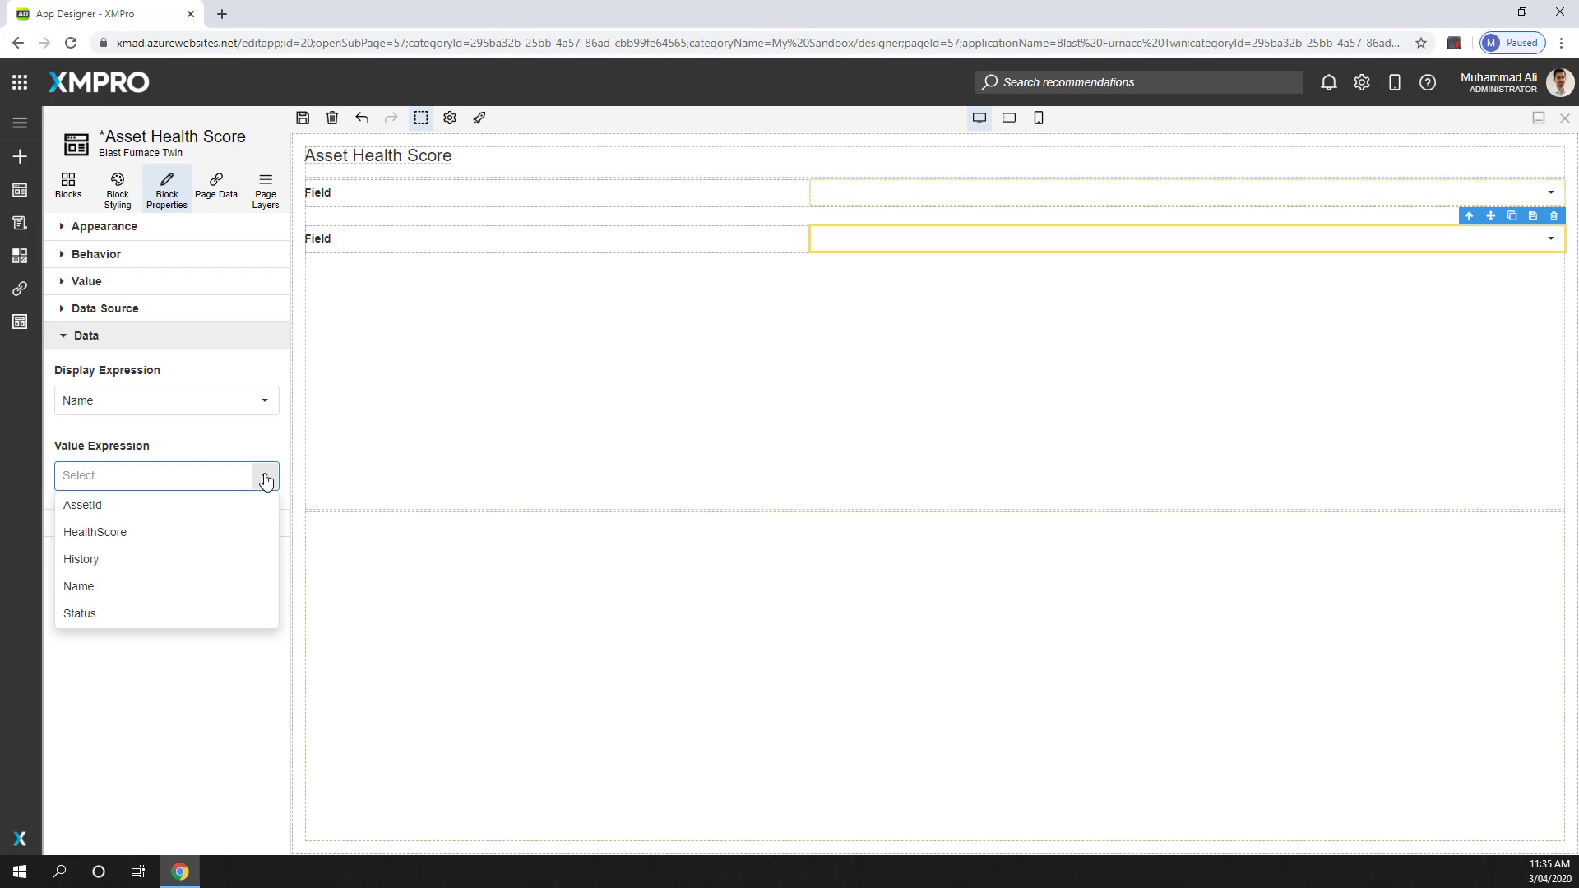
left_click(97, 507)
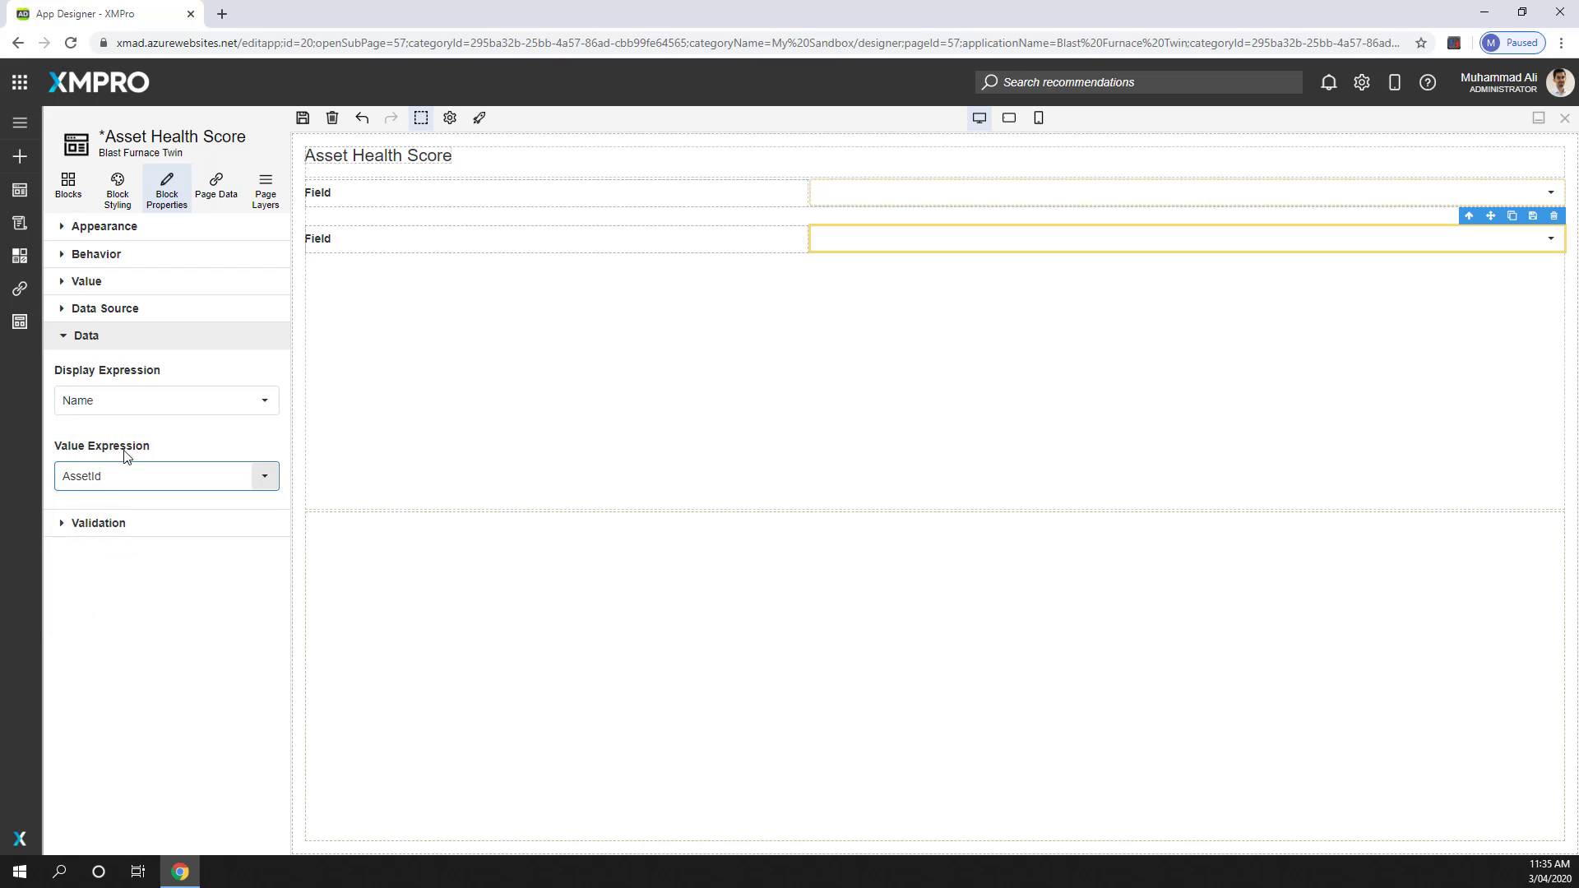
Save the page with both select boxes and launch its preview
left_click(303, 118)
left_click(479, 118)
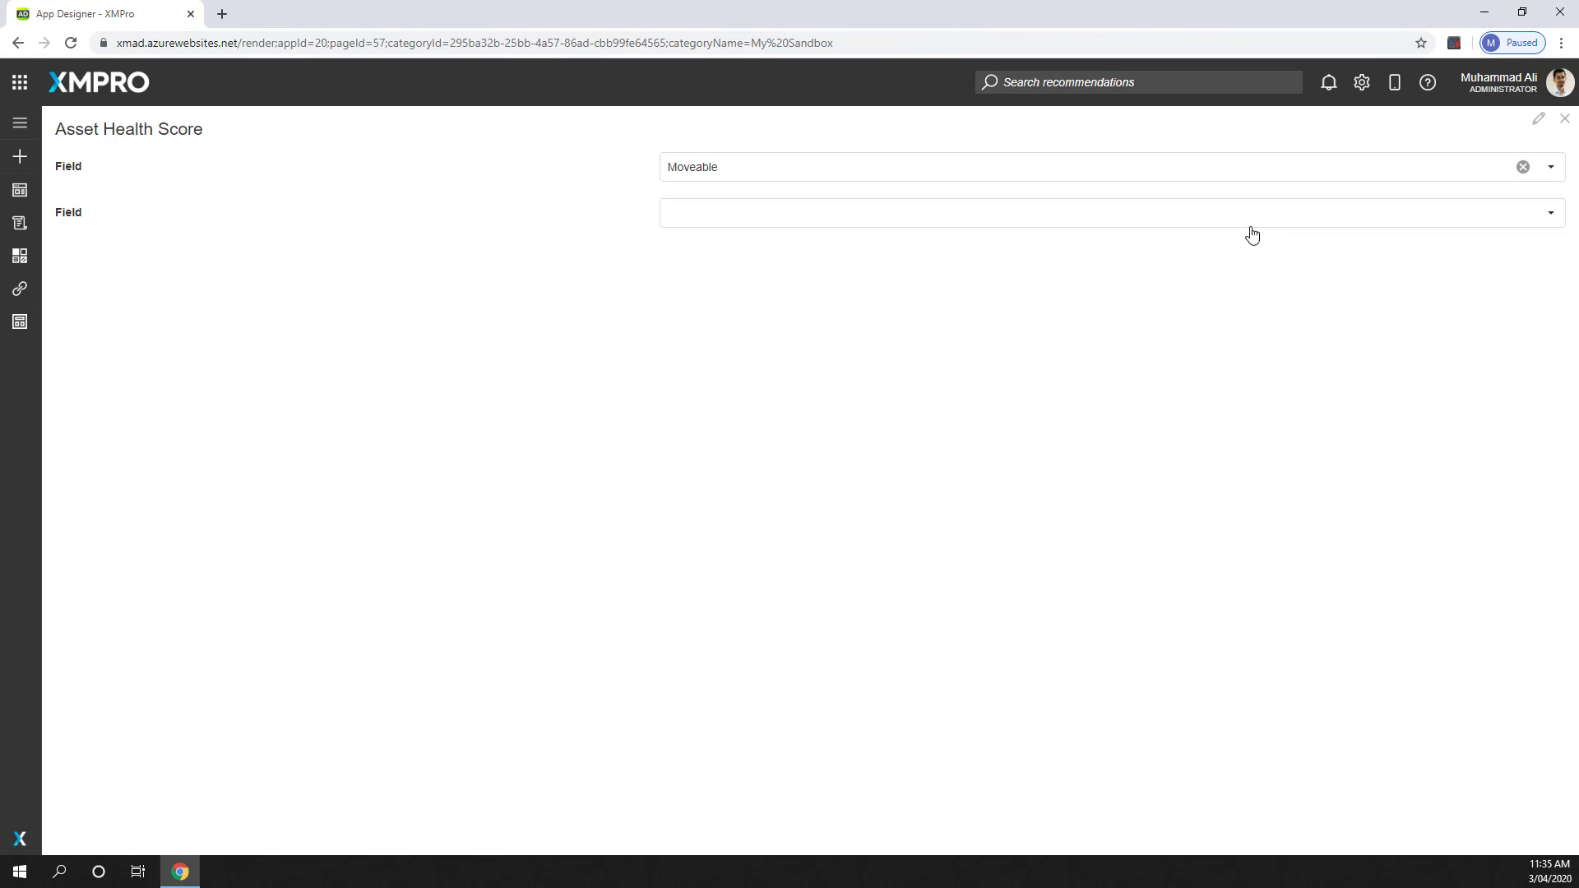
Choose Furnace 191 in the second select box of the page preview
left_click(1285, 223)
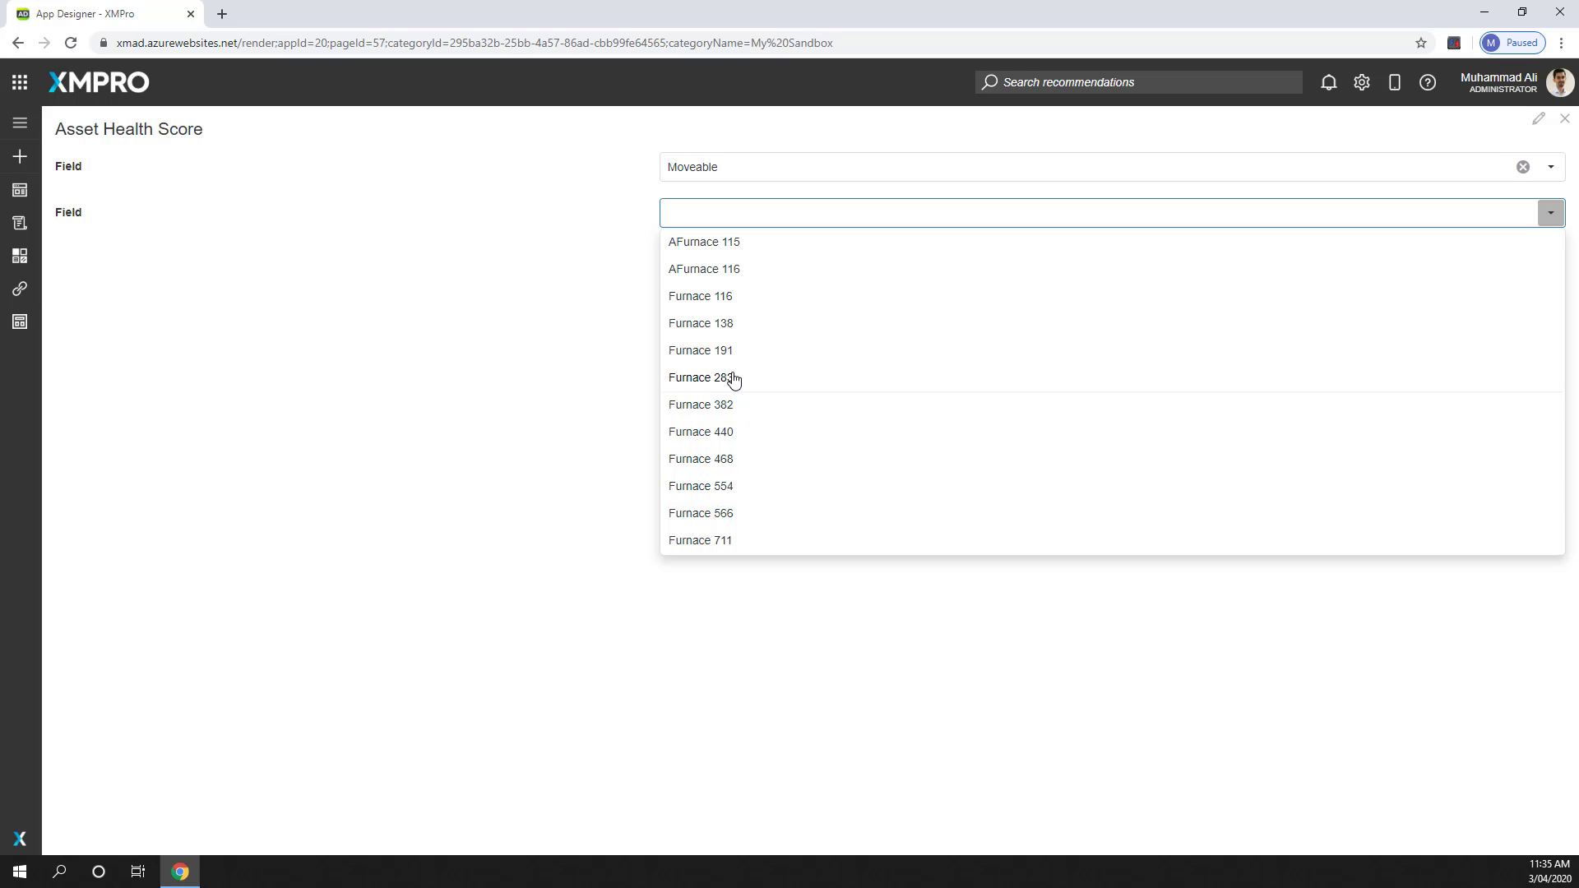
left_click(729, 352)
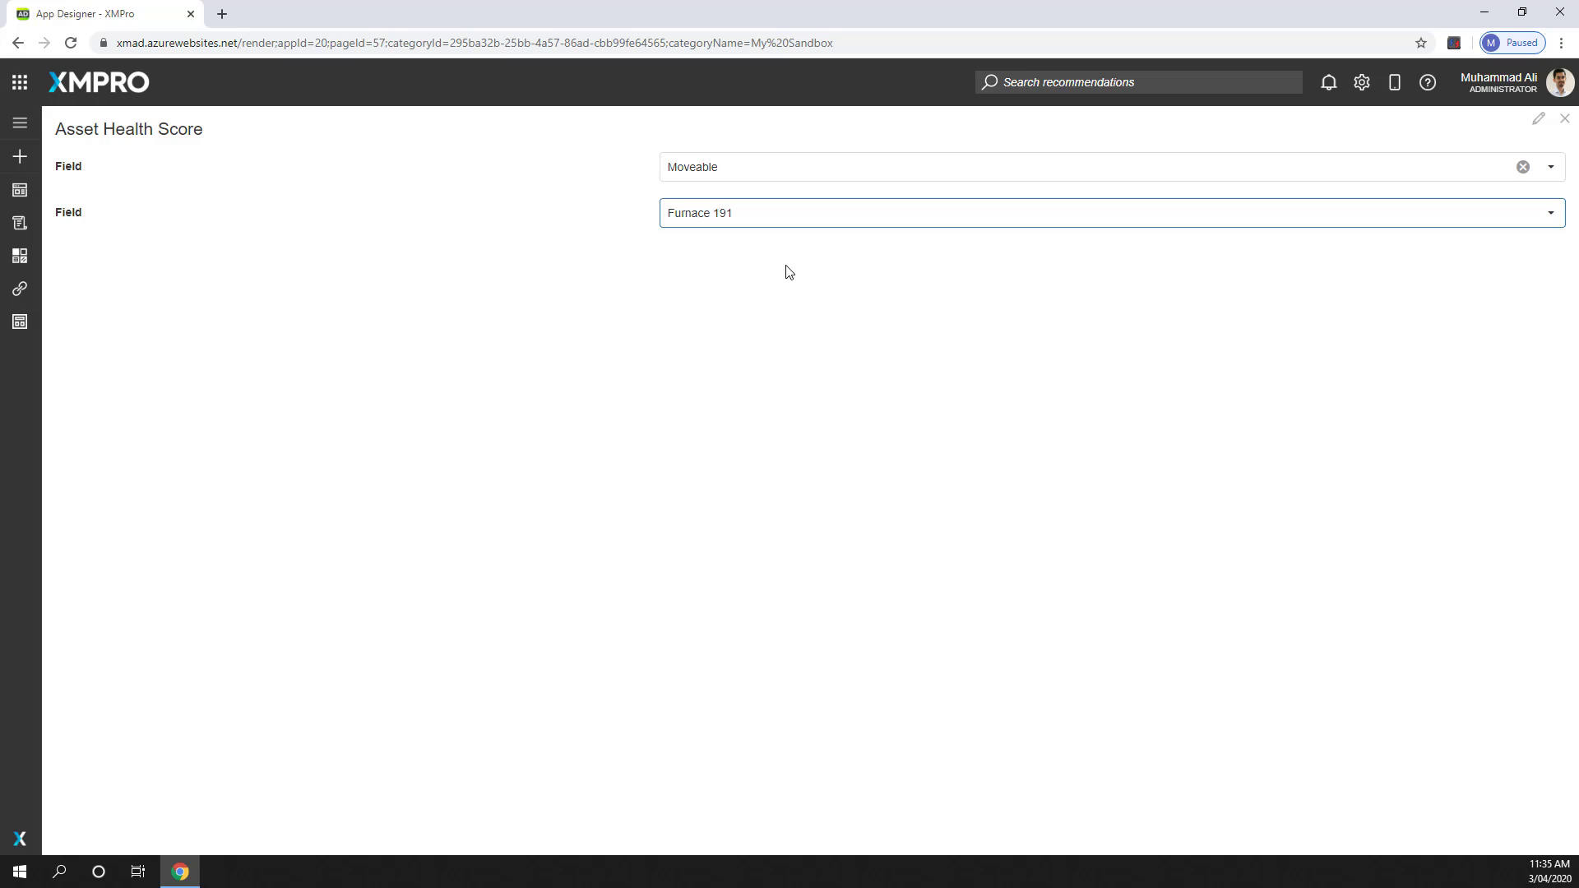
left_click(798, 306)
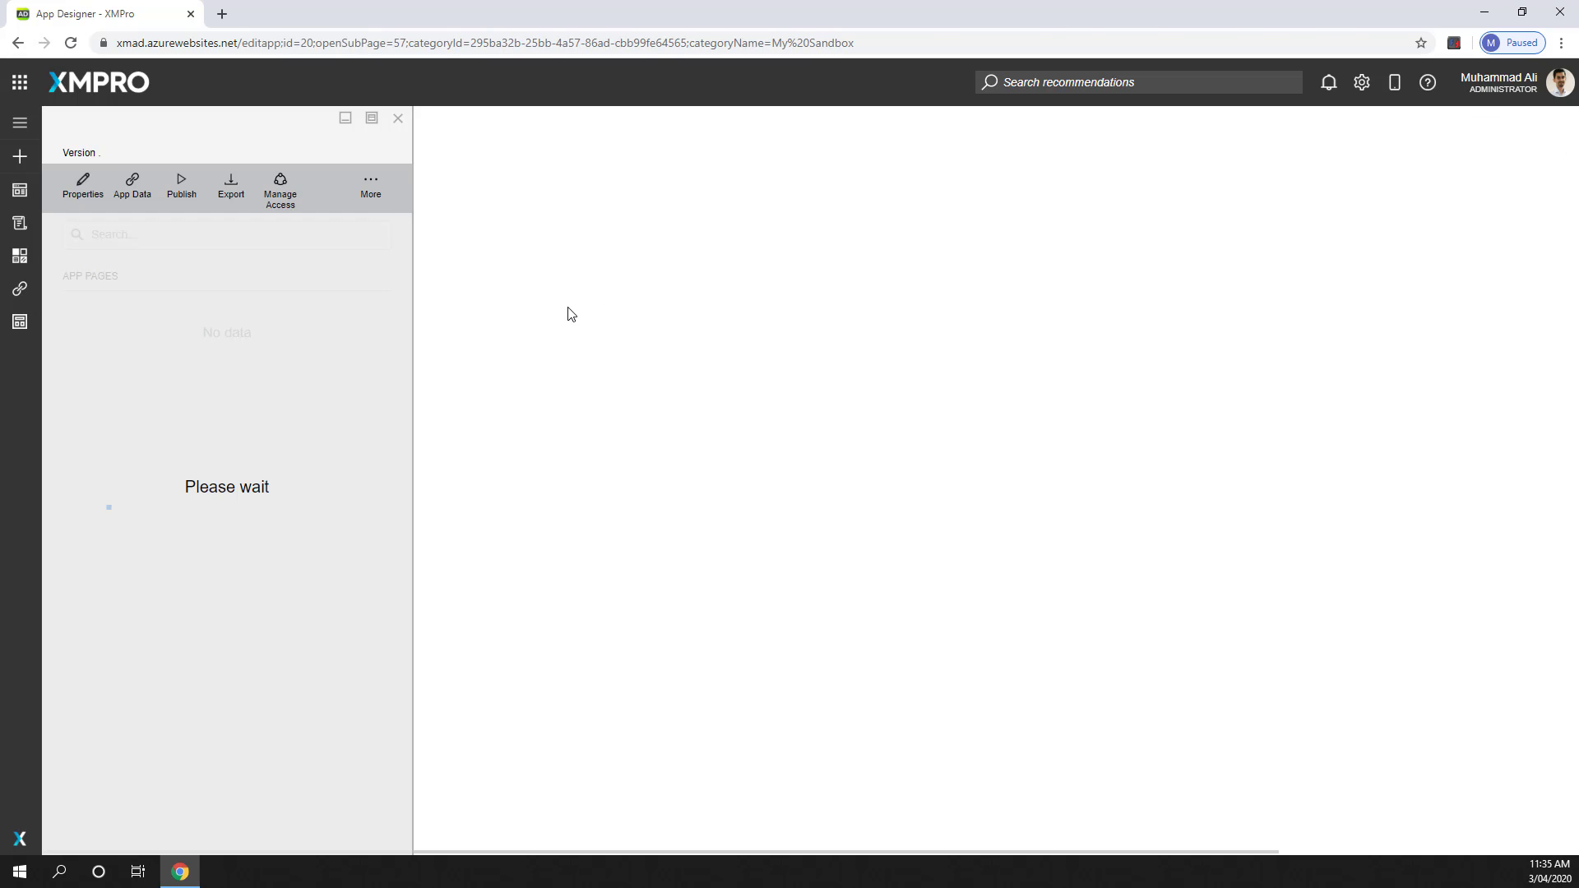
Return to editing the page and move the second field with its select box into the Data Repeater Box below
left_click(1538, 120)
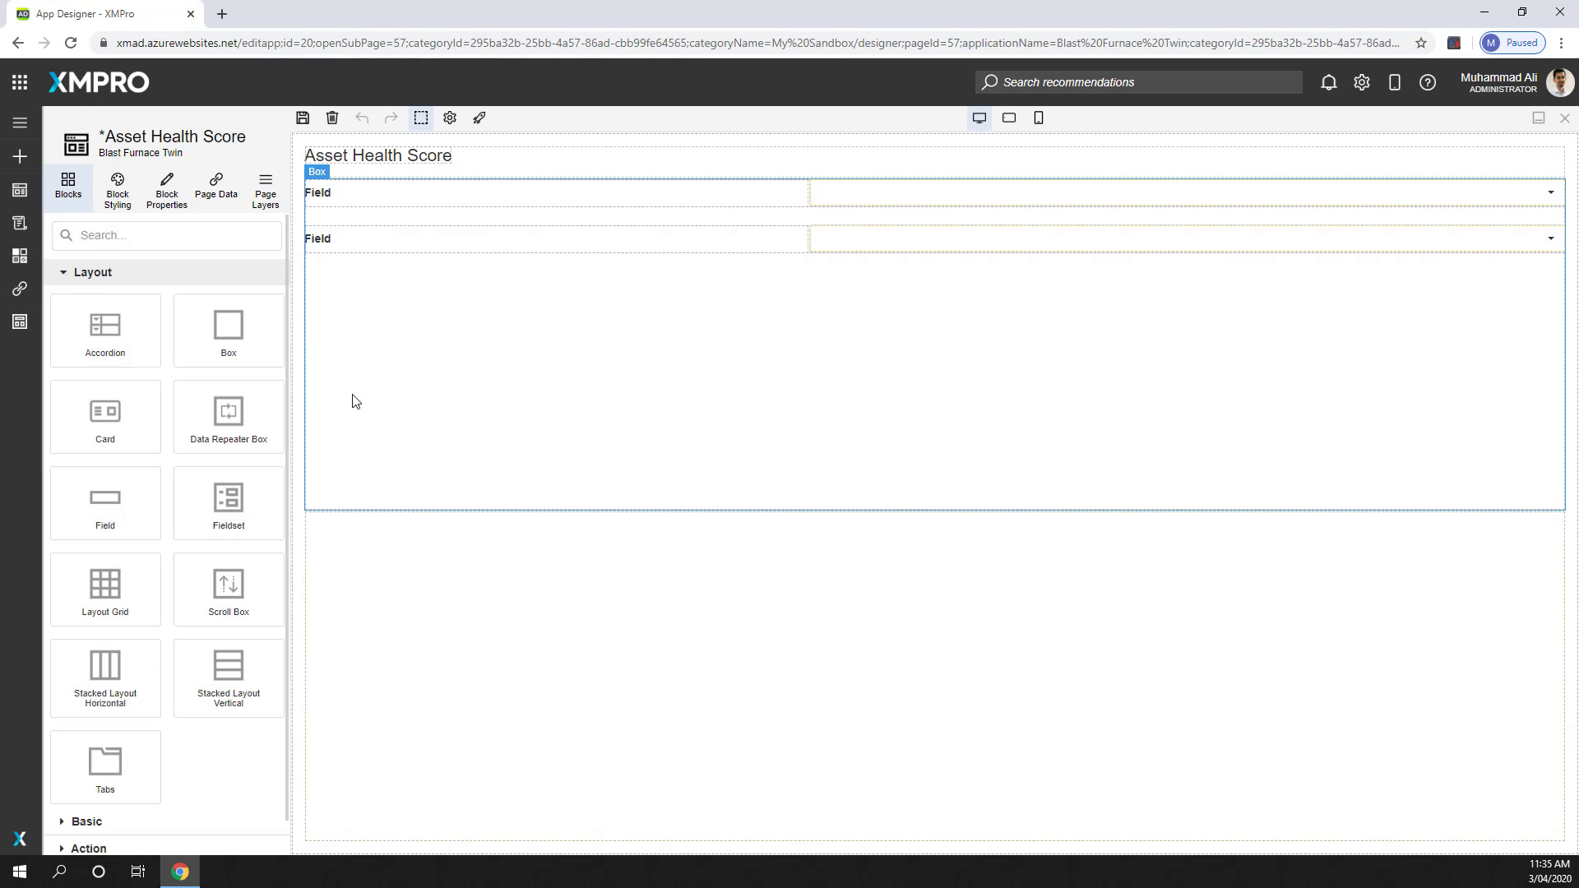
left_click(789, 243)
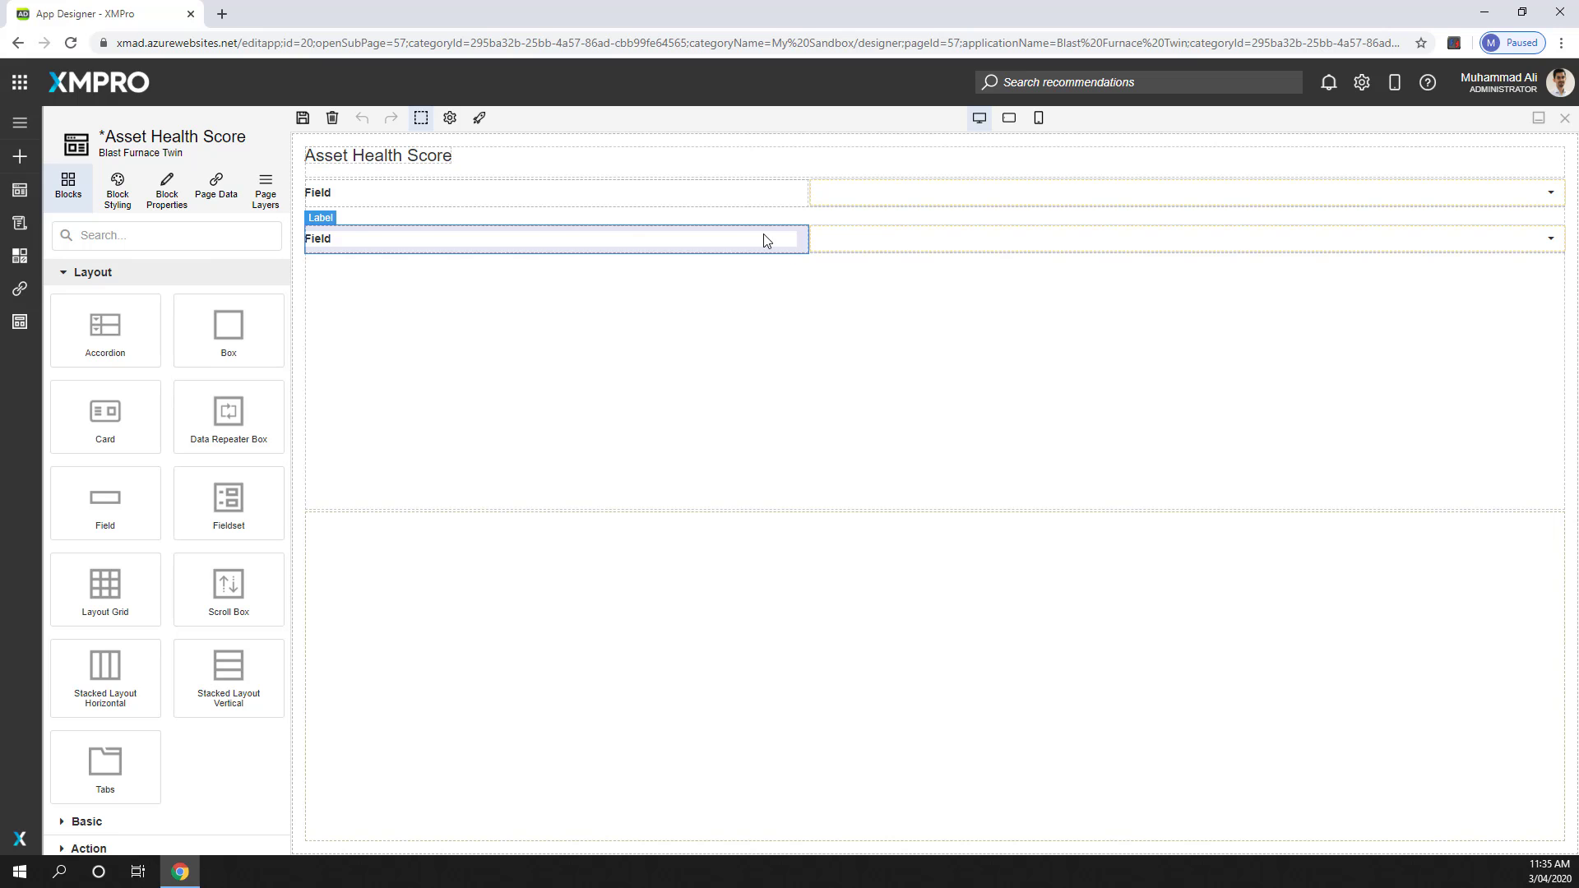
left_click_drag(655, 272, 693, 565)
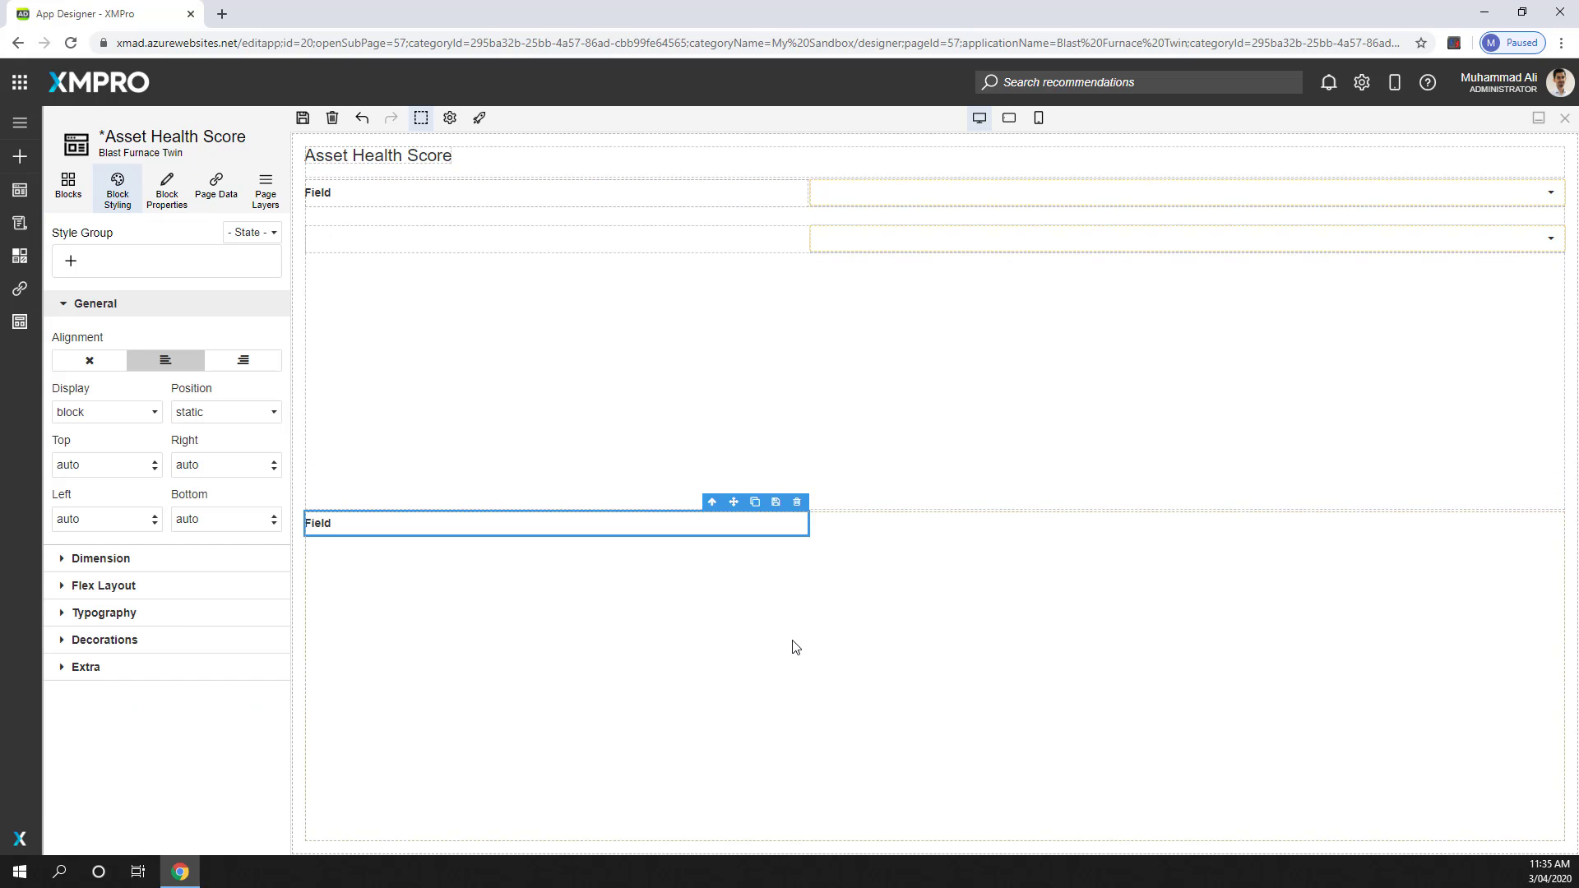
Select the Data Repeater Box and check the data source in its block properties
left_click(618, 685)
left_click(168, 199)
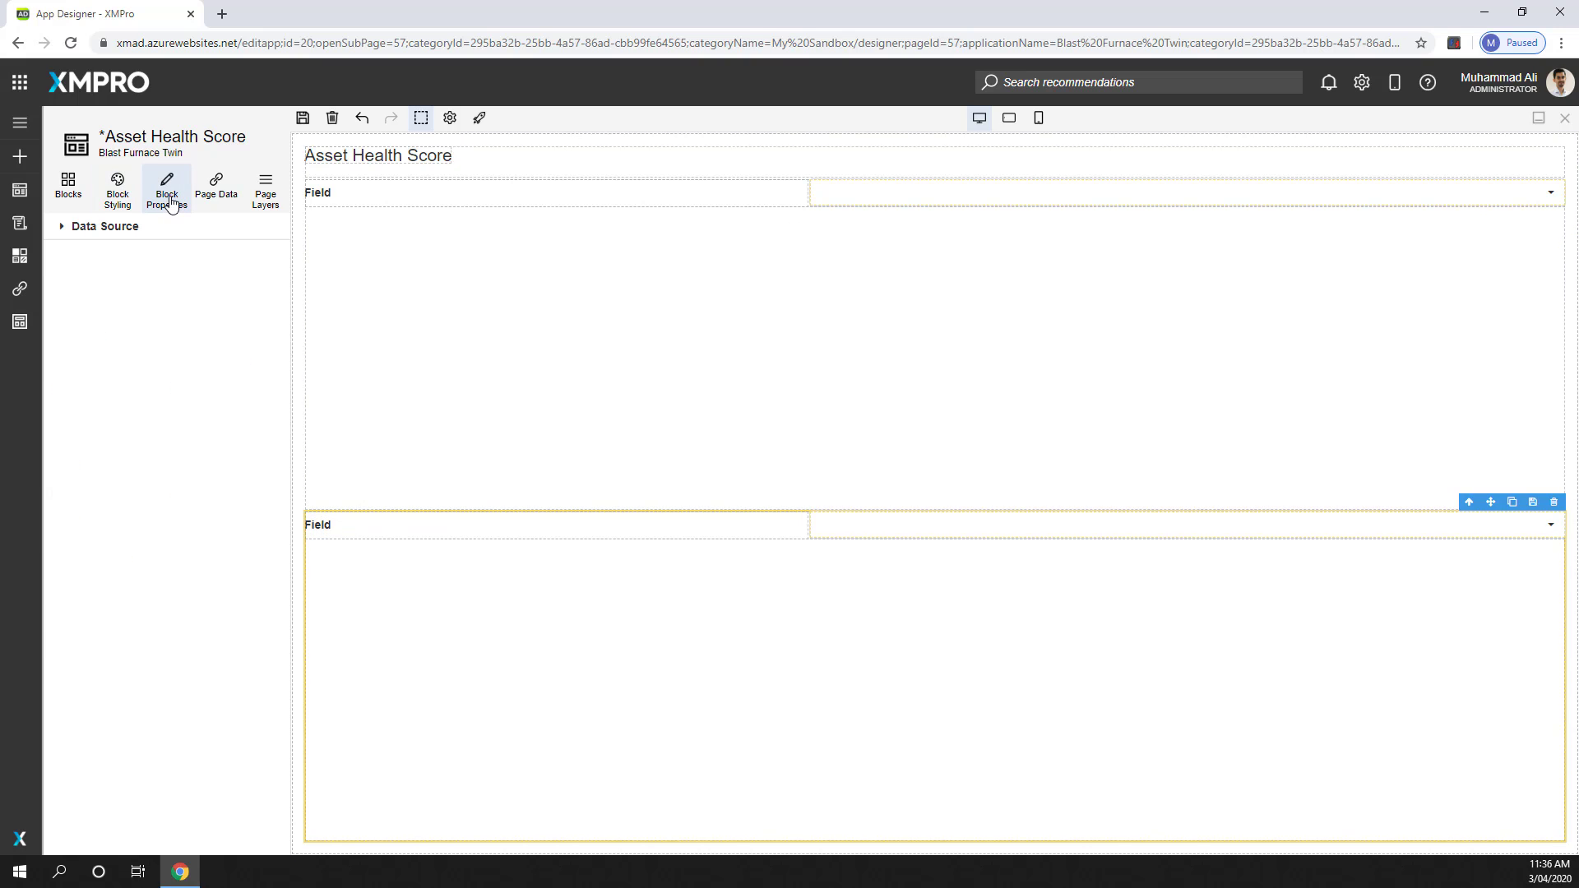
left_click(74, 226)
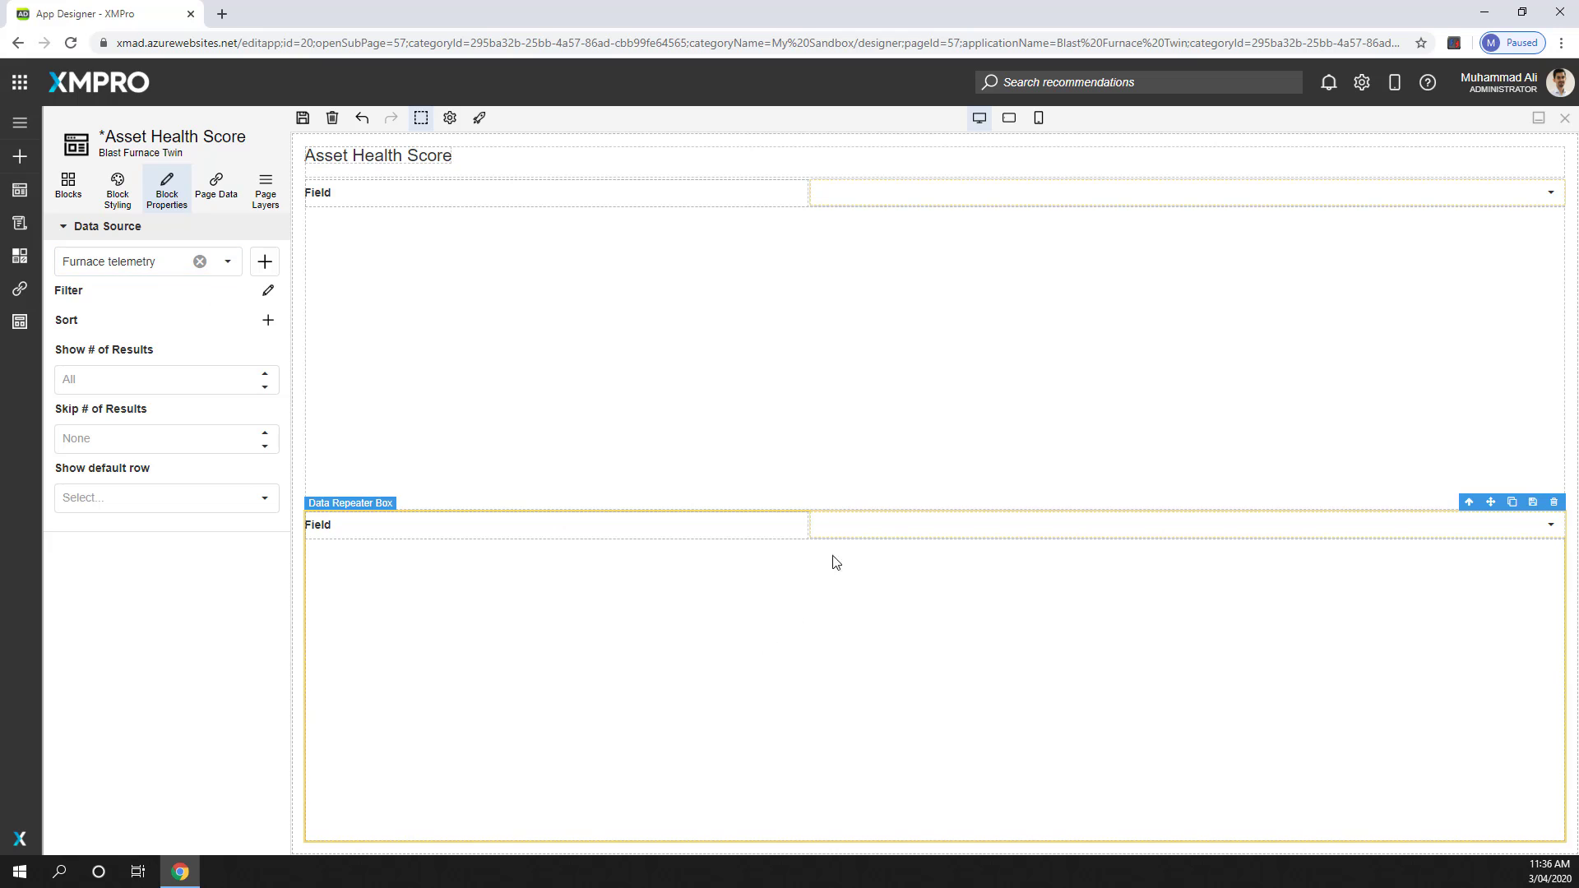
Bind the value of the select box inside the Data Repeater Box to AssetId
left_click(853, 532)
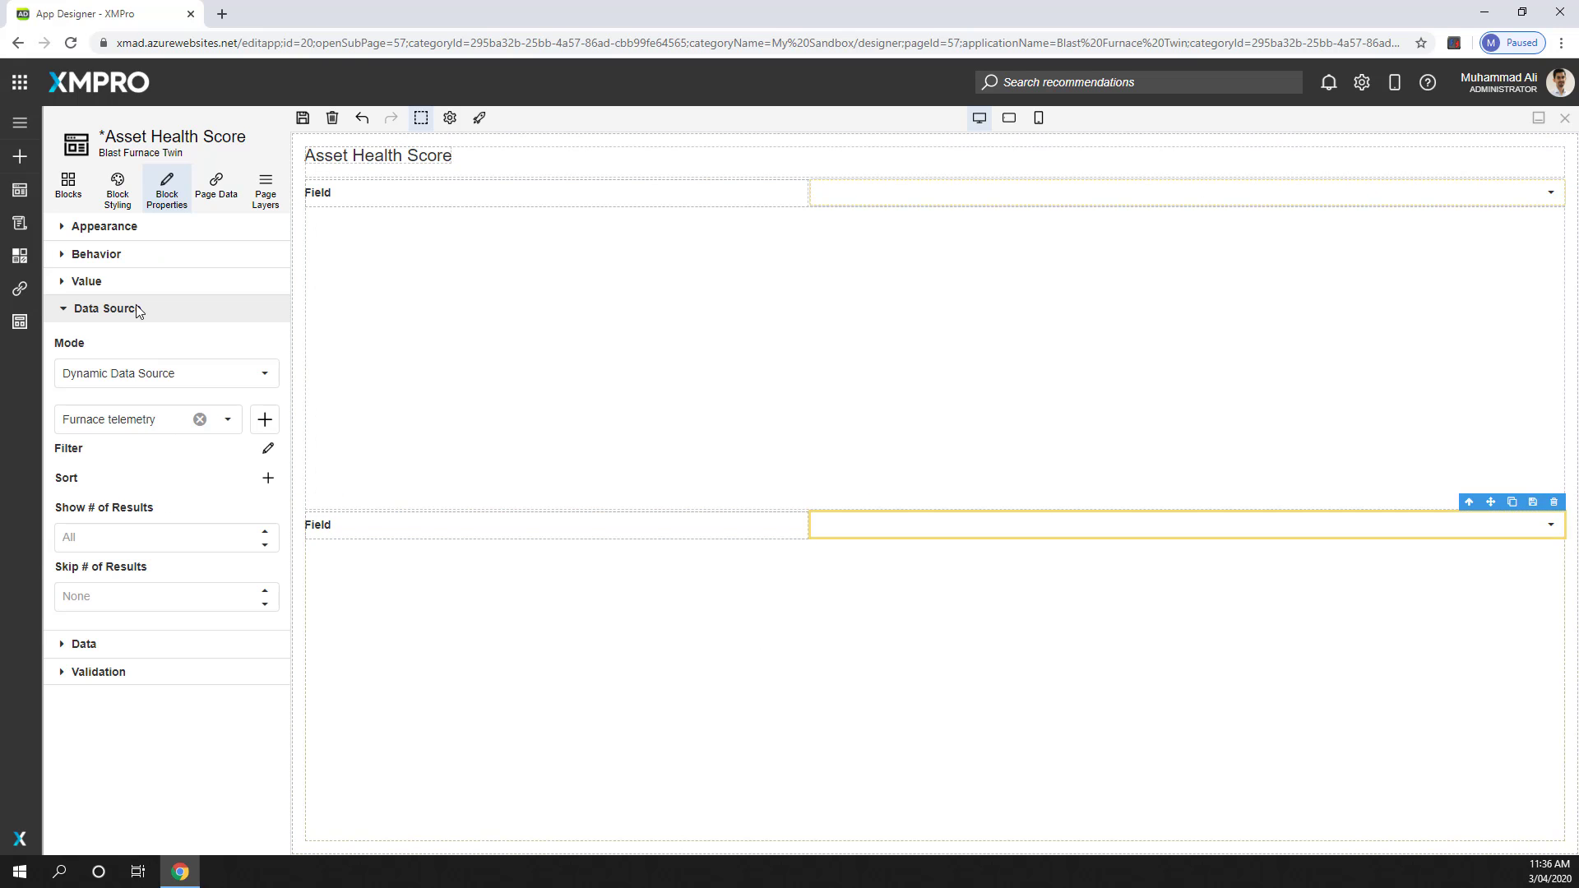
left_click(71, 281)
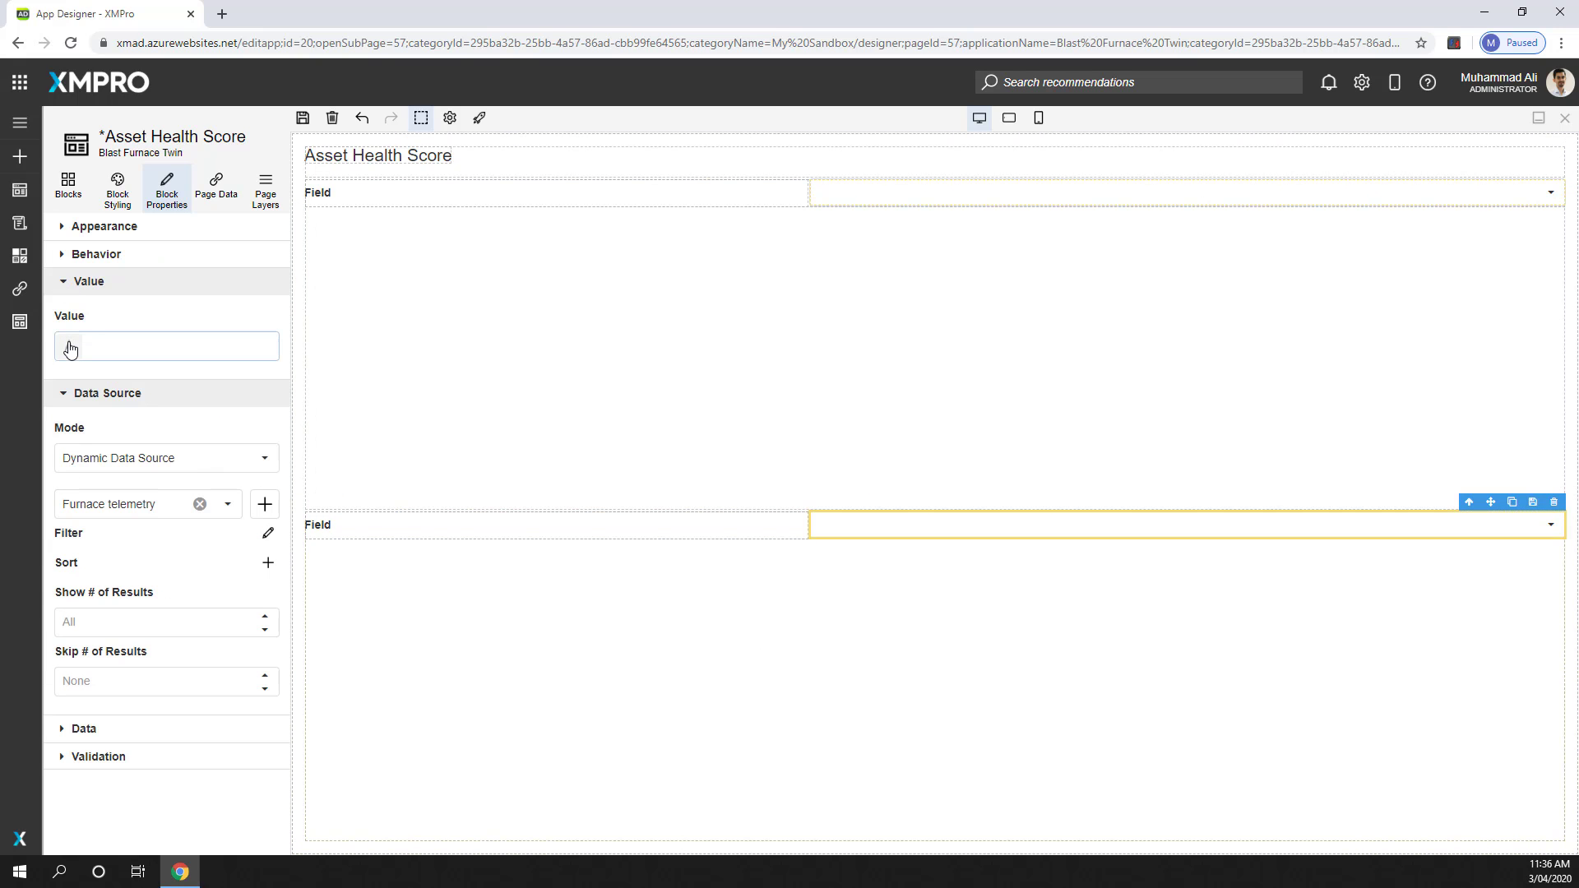
left_click(263, 346)
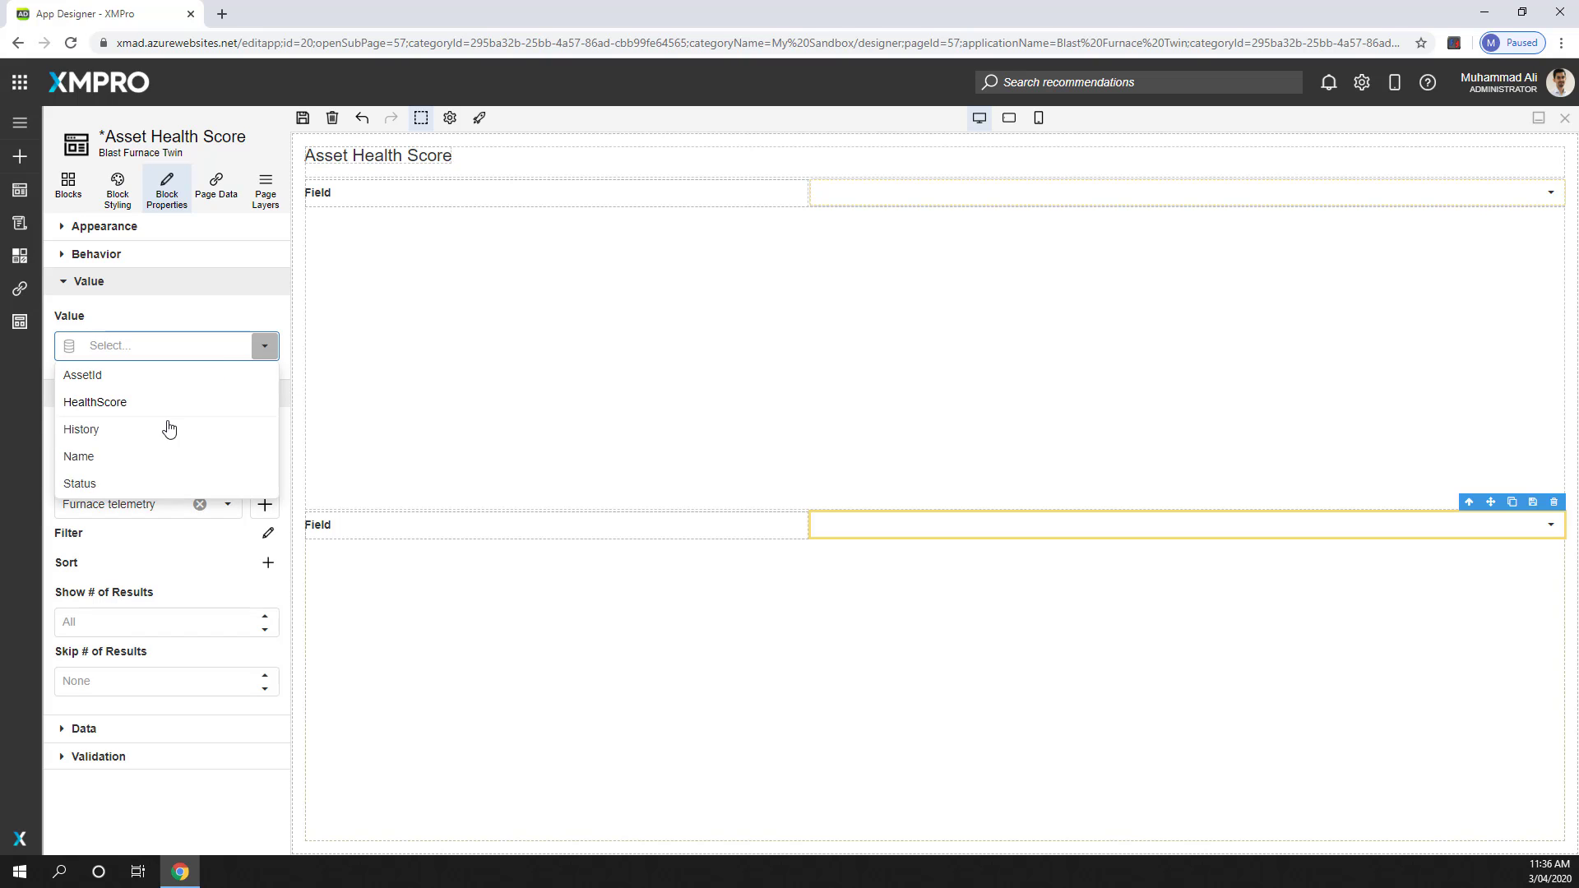
left_click(169, 377)
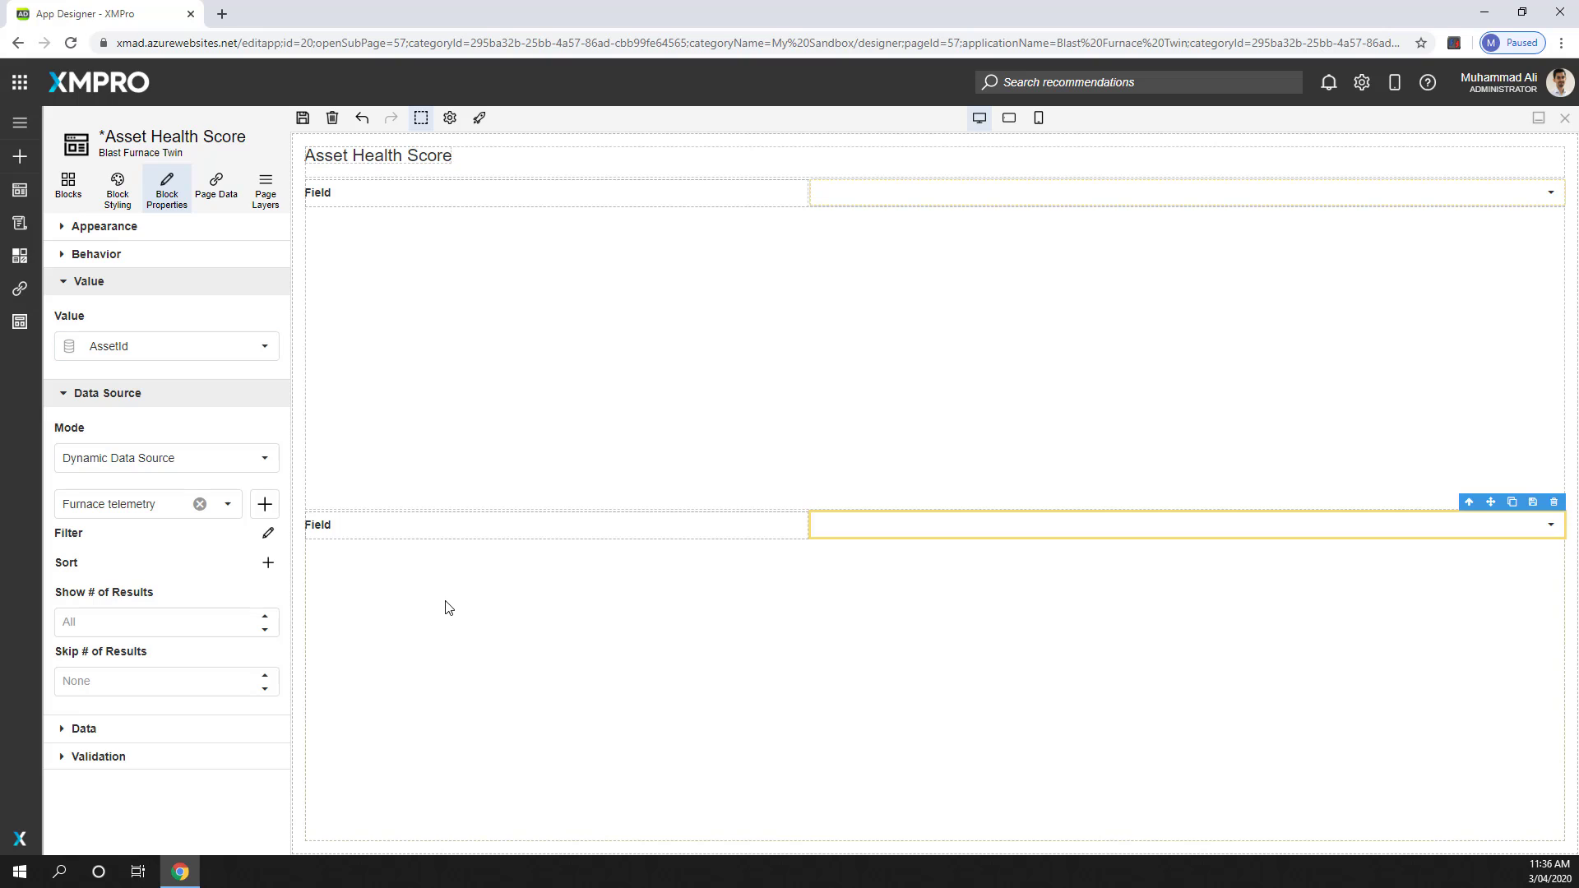